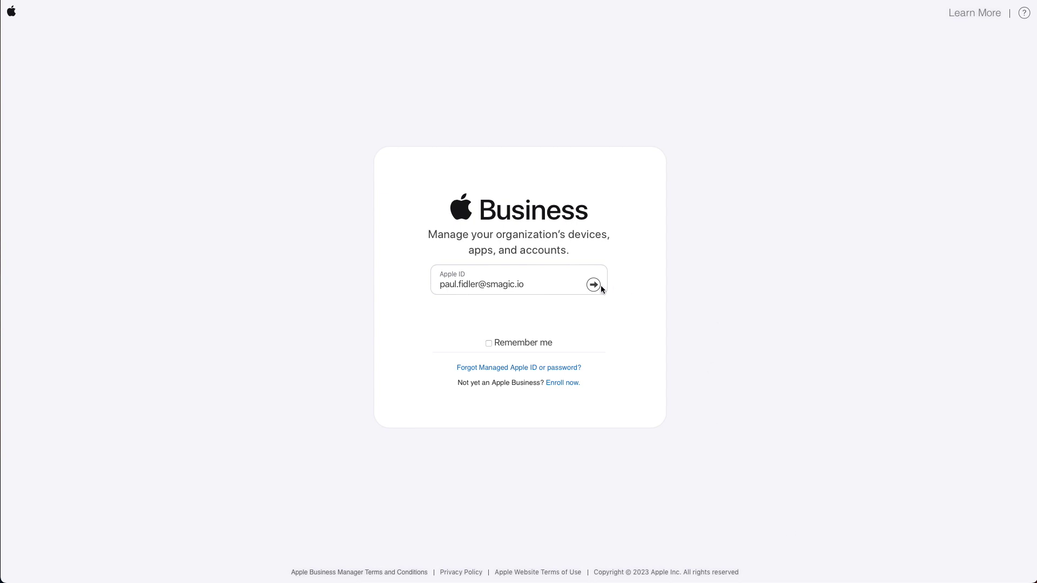
Step: Sign in to Apple Business Manager and find the Meraki Display tvOS app under Apps and Books
{"action": "left_click", "coordinate": [593, 285]}
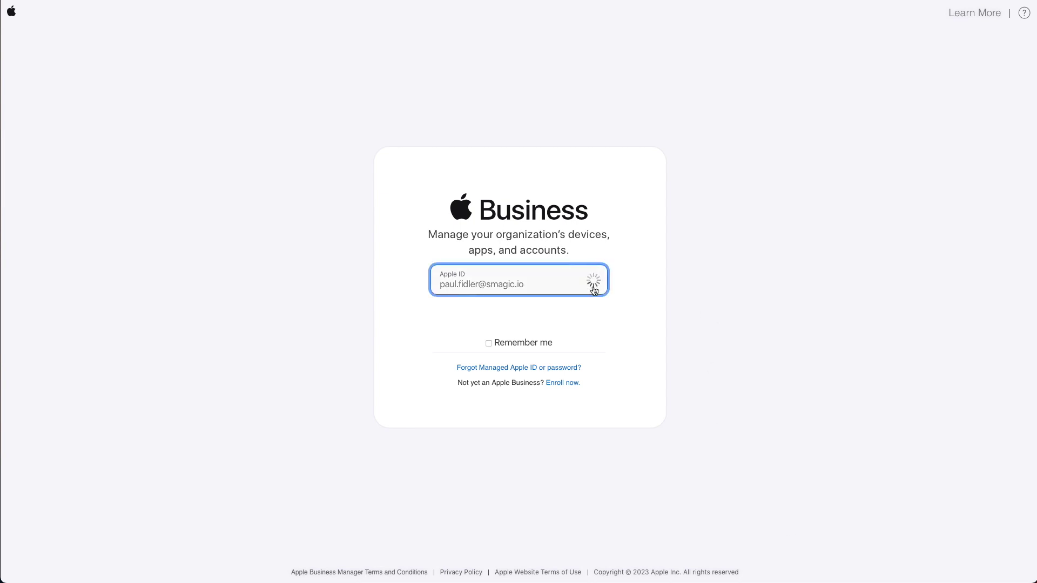
{"action": "left_click", "coordinate": [594, 312]}
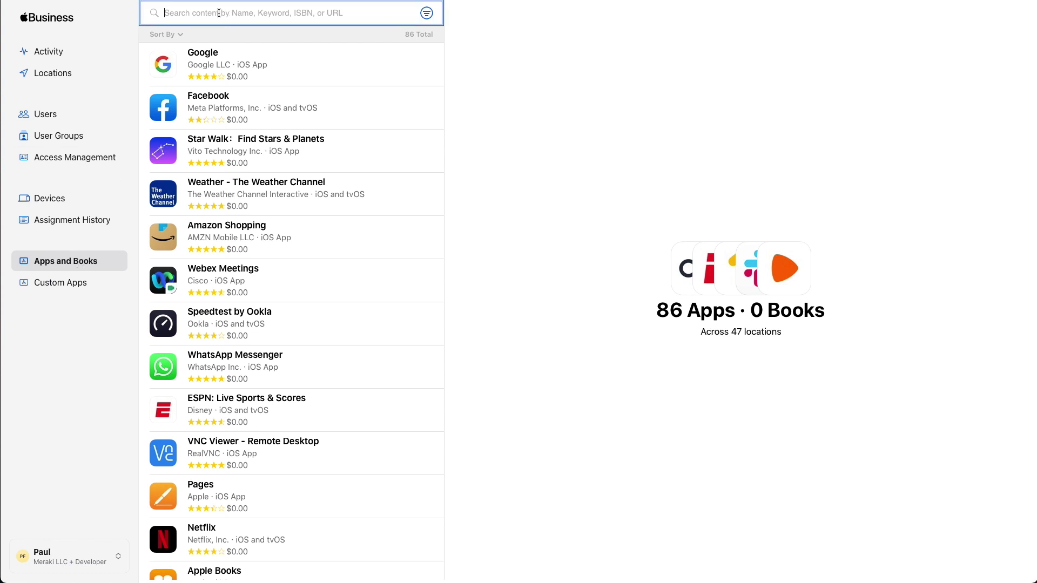
{"action": "type", "text": "meraki di"}
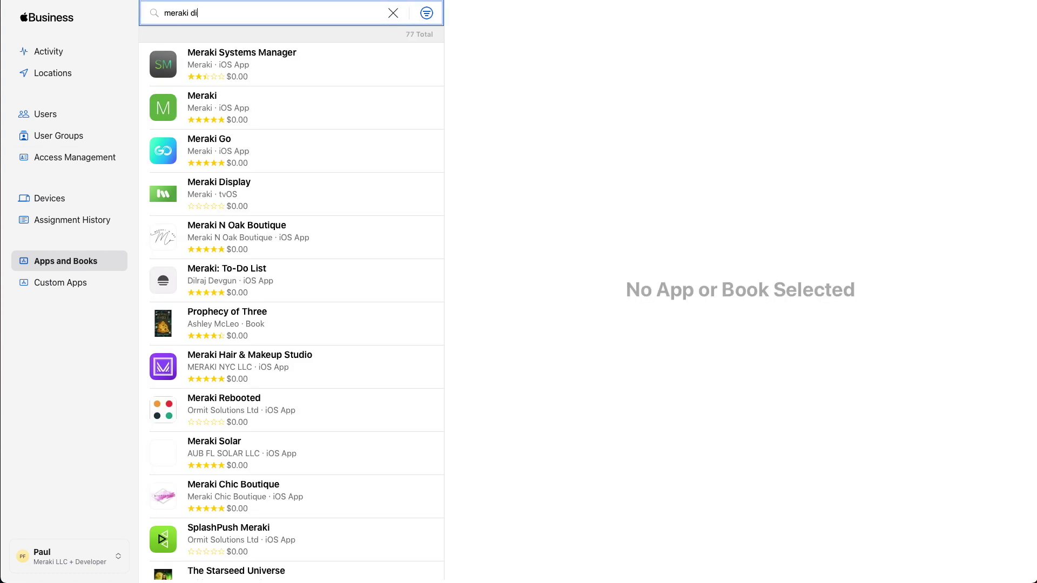
{"action": "type", "text": "splay"}
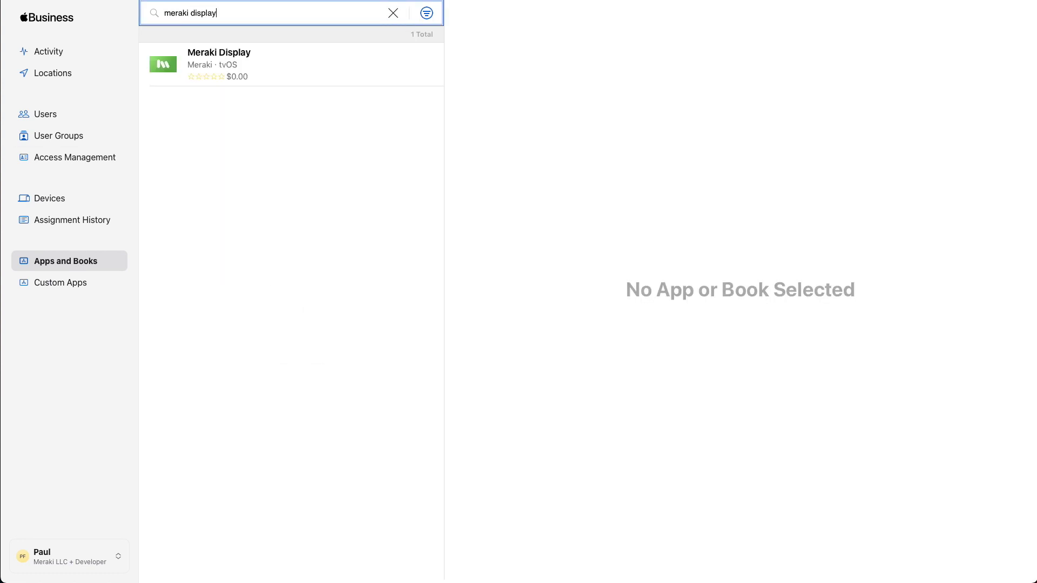
{"action": "left_click", "coordinate": [215, 71]}
Step: Buy 10 Meraki Display licences assigned to the pfidler-abm-loc location
{"action": "left_click", "coordinate": [539, 193]}
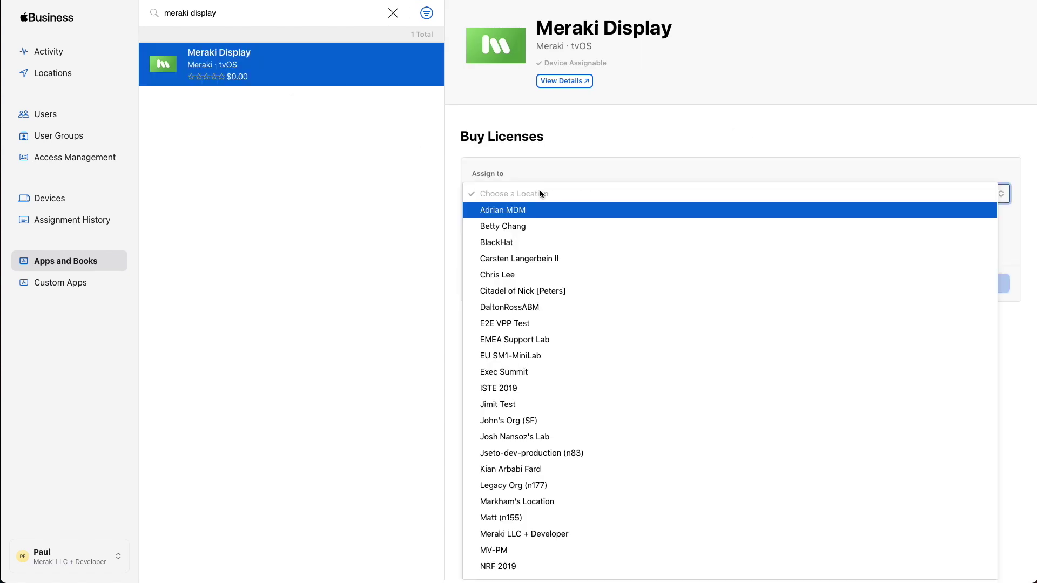
{"action": "scroll", "coordinate": [547, 441], "scroll_direction": "down", "scroll_amount": 5}
{"action": "scroll", "coordinate": [547, 442], "scroll_direction": "down", "scroll_amount": 2}
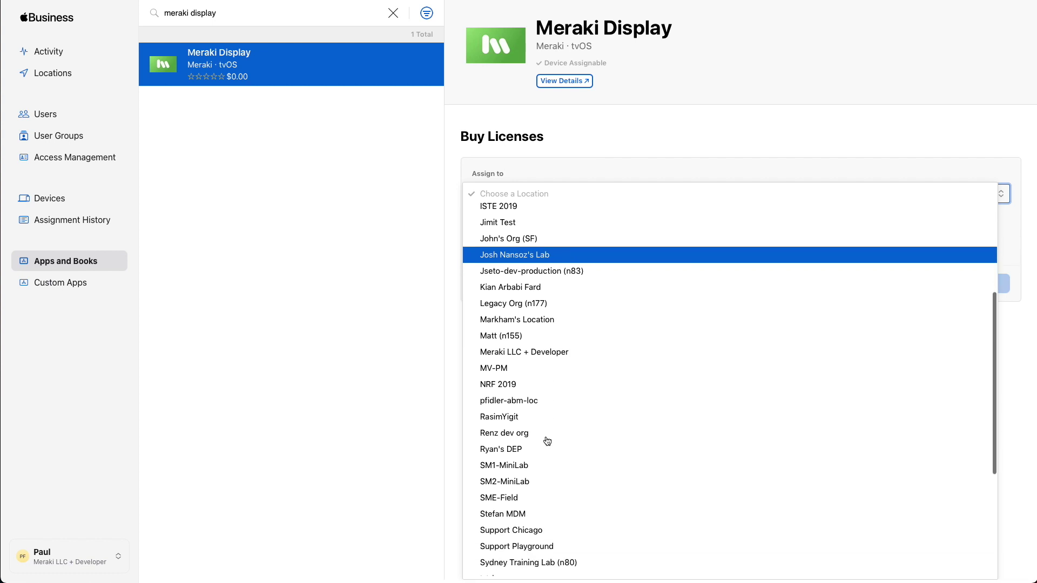
{"action": "left_click", "coordinate": [528, 403]}
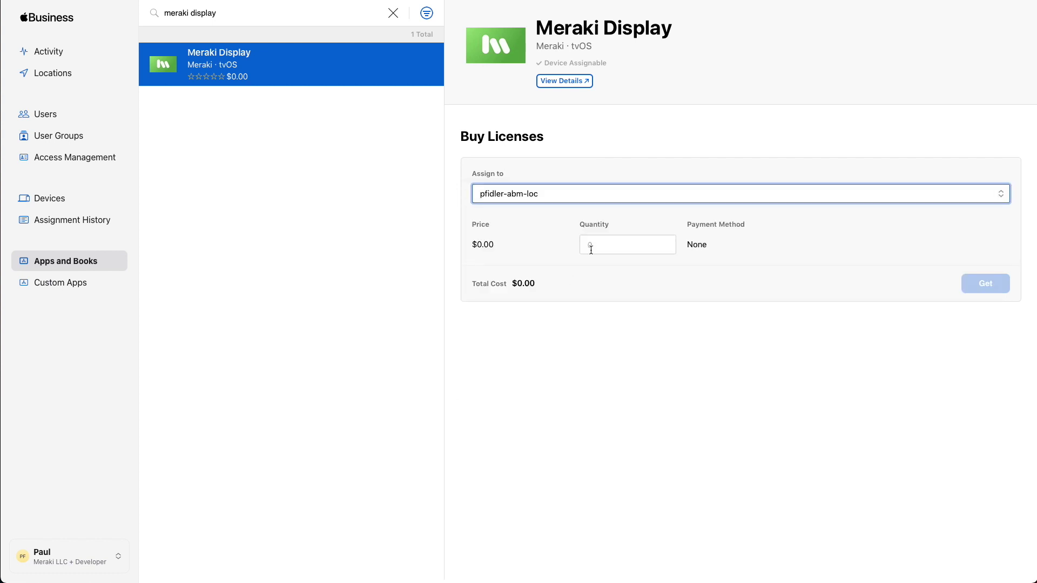
{"action": "left_click", "coordinate": [612, 245]}
{"action": "type", "text": "10"}
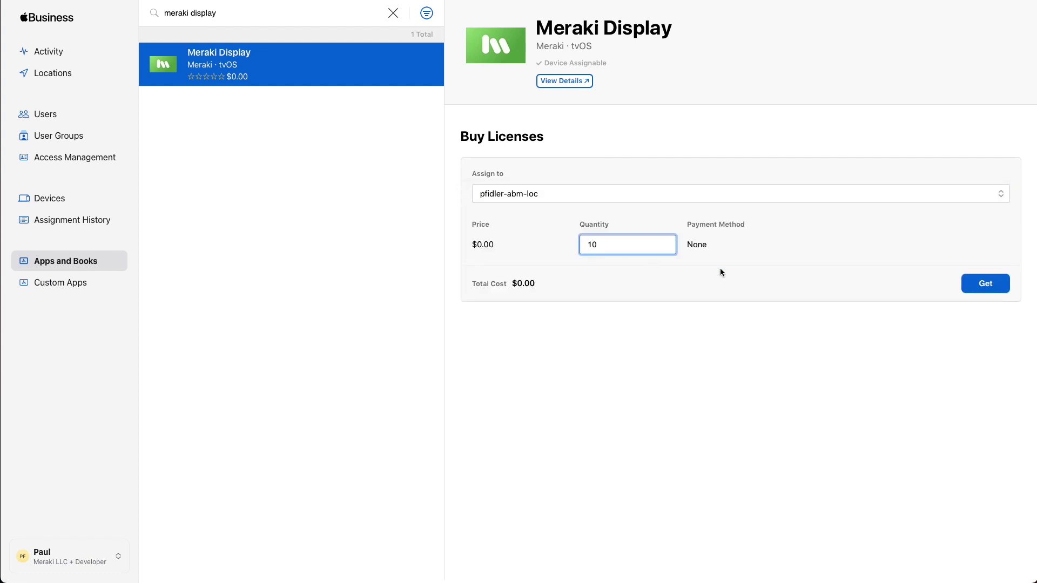
{"action": "left_click", "coordinate": [982, 281]}
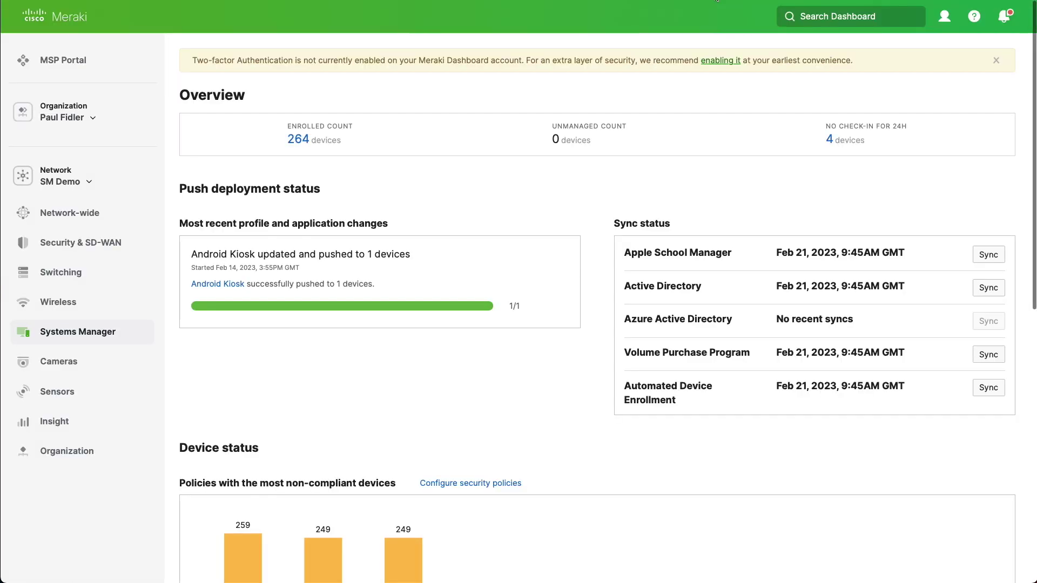
Step: Open Systems Manager's VPP page, which shows Meraki Display with 10 licences, then the Apps list
{"action": "mouse_move", "coordinate": [101, 337]}
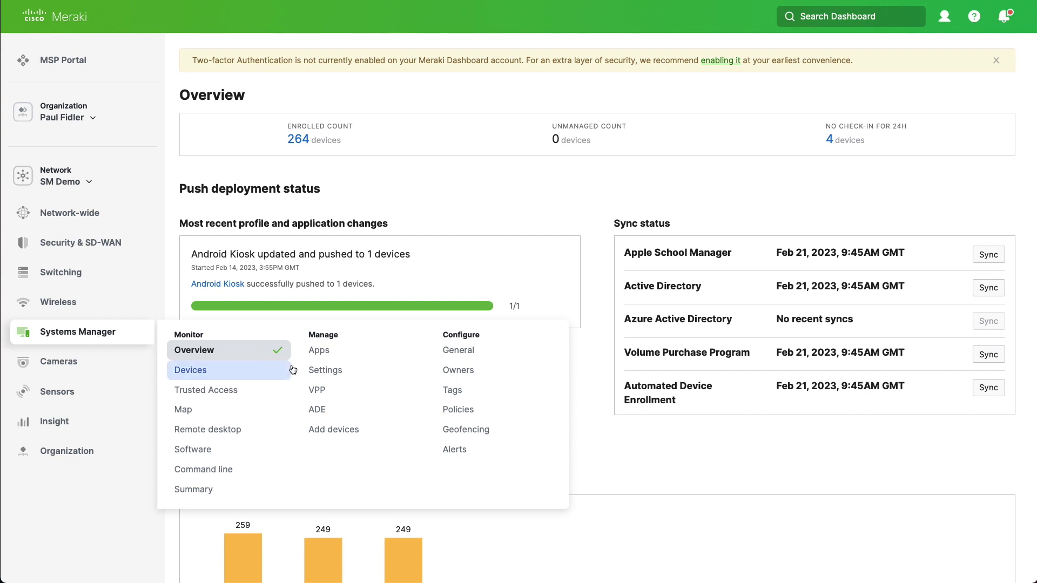
{"action": "left_click", "coordinate": [318, 392]}
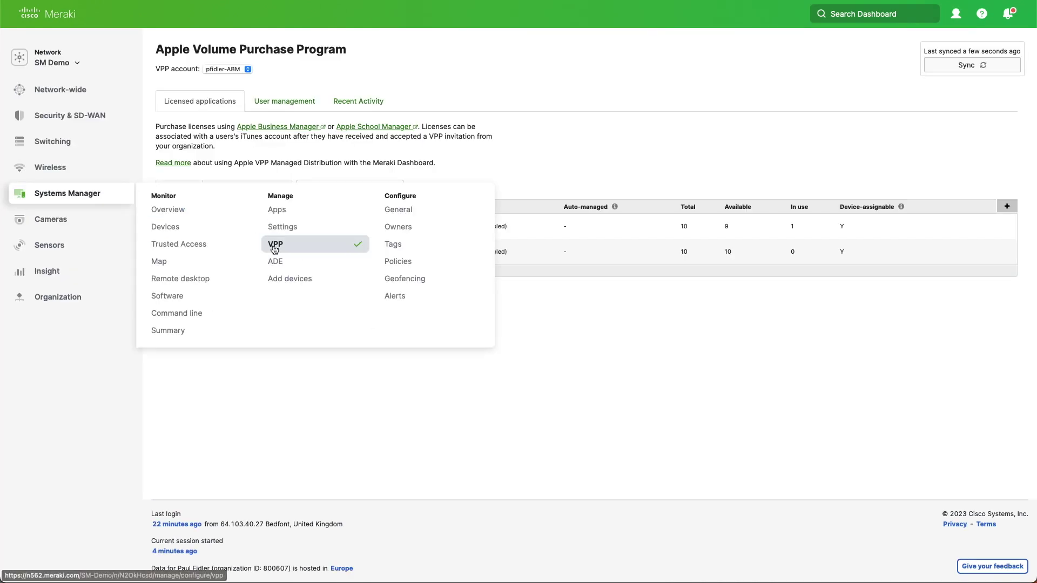
{"action": "left_click", "coordinate": [340, 212]}
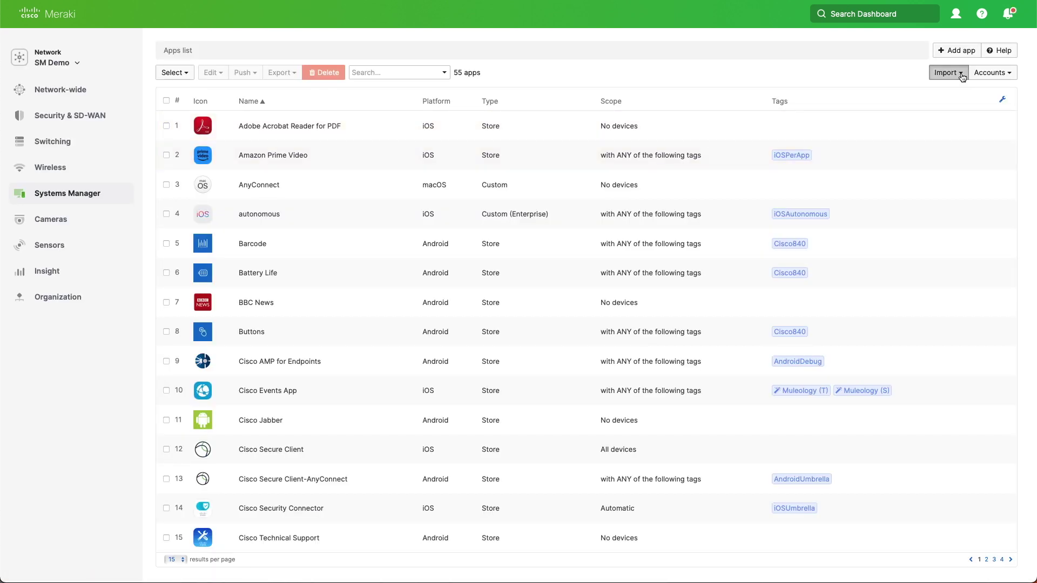
Step: Import Meraki Display as a licensed tvOS app from the ABM VPP account, save, and filter for 'displ'
{"action": "left_click", "coordinate": [961, 75]}
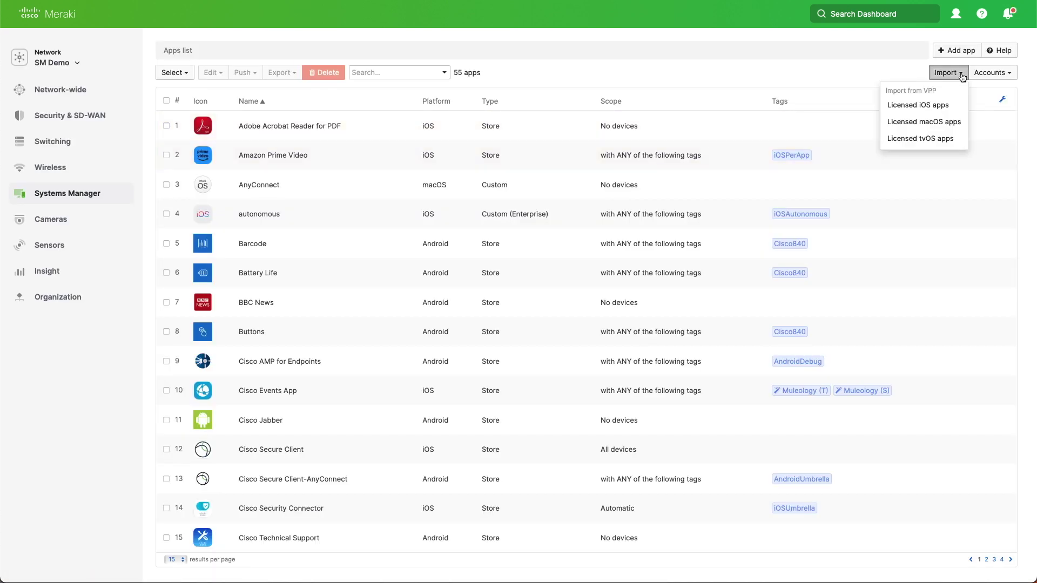
{"action": "left_click", "coordinate": [933, 139]}
{"action": "left_click", "coordinate": [550, 68]}
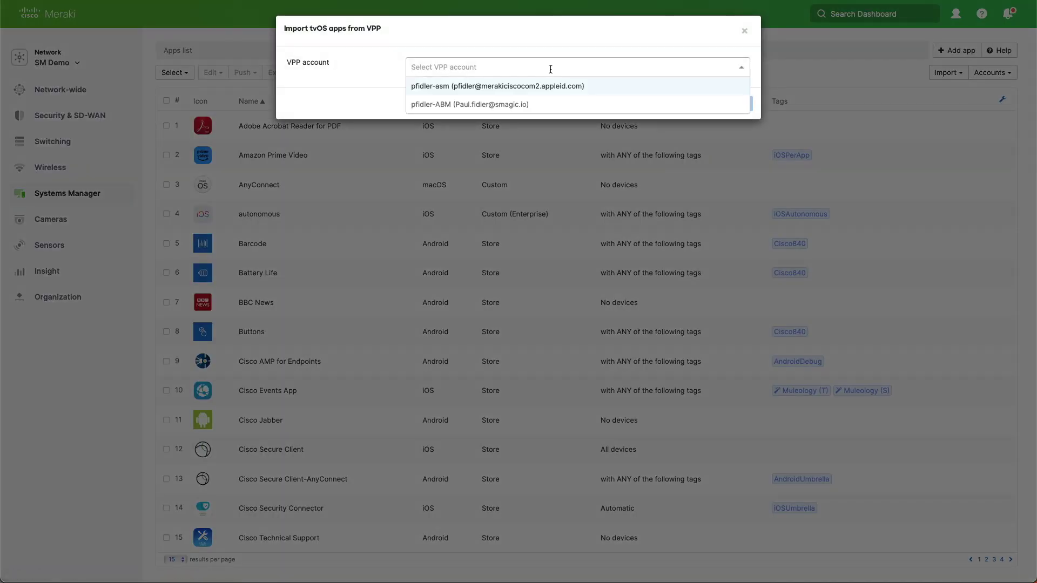
{"action": "left_click", "coordinate": [533, 105]}
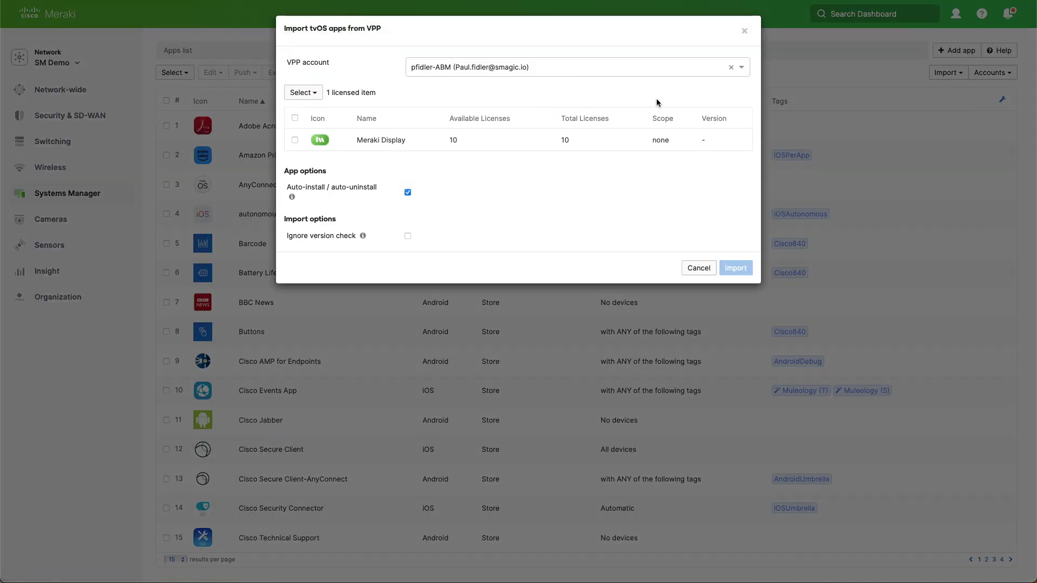
{"action": "left_click", "coordinate": [295, 140]}
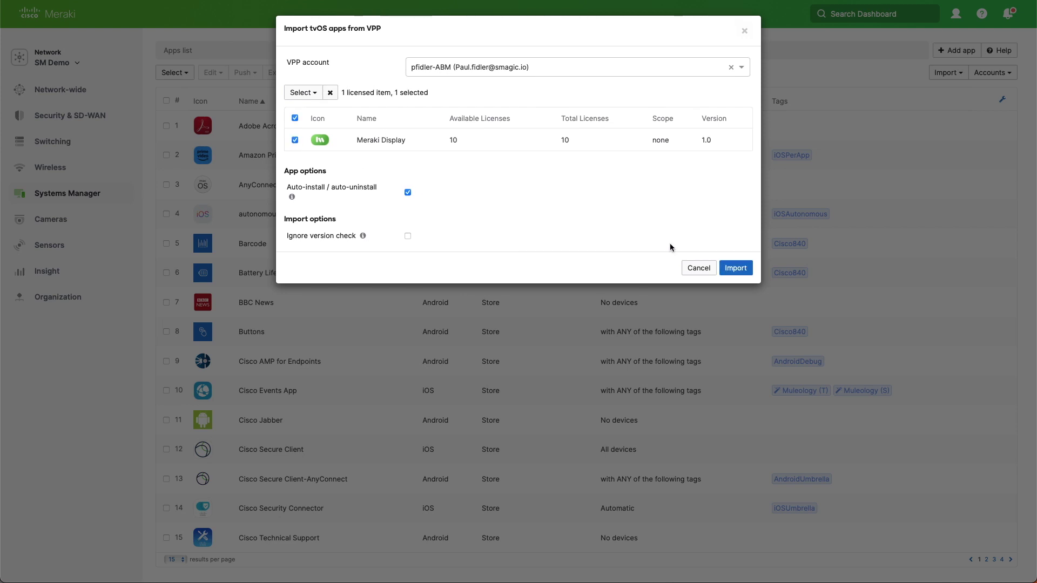
{"action": "left_click", "coordinate": [739, 270]}
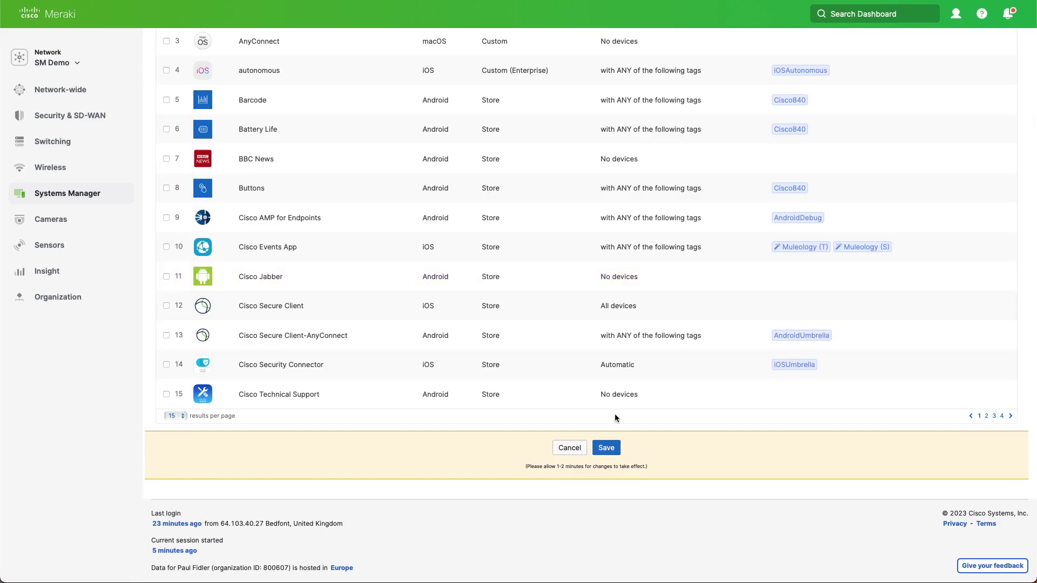
{"action": "left_click", "coordinate": [606, 447]}
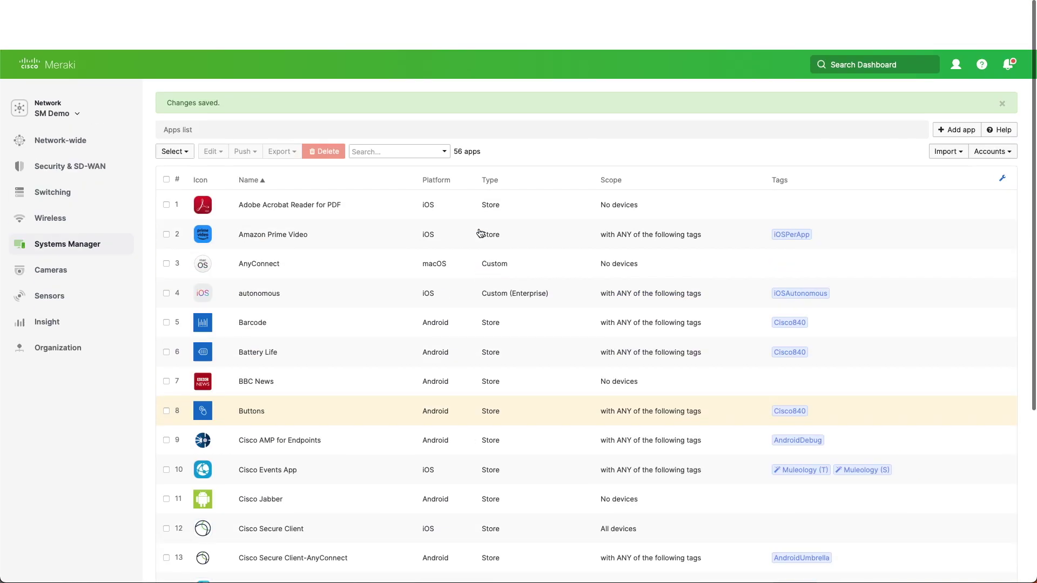
{"action": "left_click", "coordinate": [397, 103]}
{"action": "type", "text": "displ"}
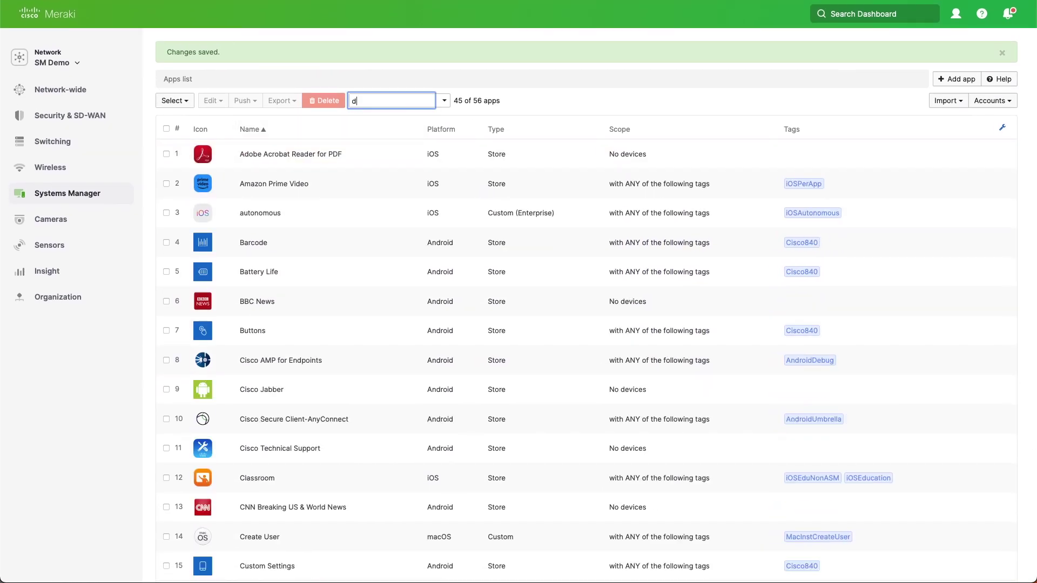
Step: Scope the Meraki Display app to devices with any of the tags MerakiDisplay and save
{"action": "left_click", "coordinate": [326, 155]}
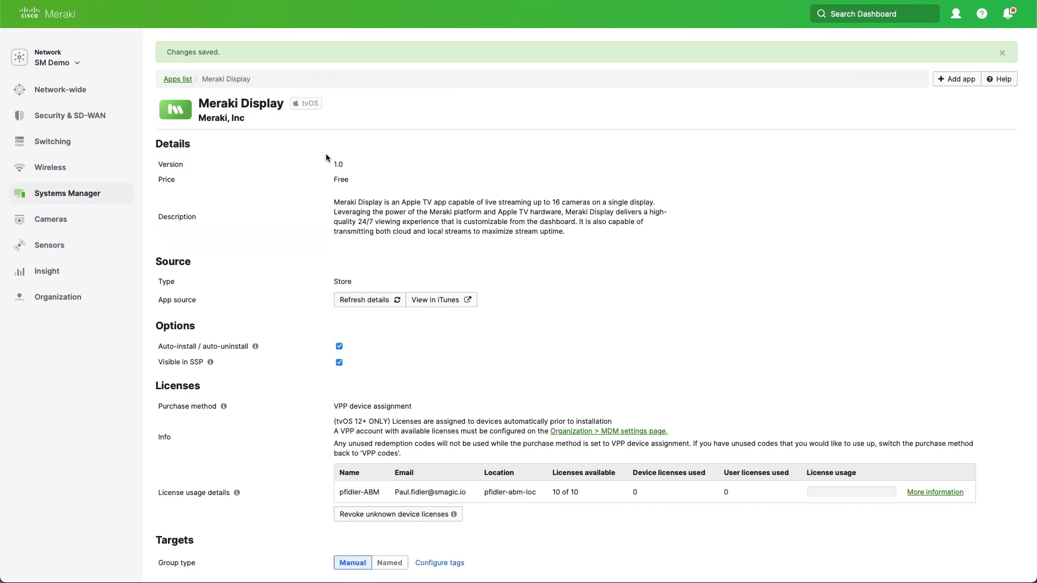
{"action": "scroll", "coordinate": [316, 348], "scroll_direction": "down", "scroll_amount": 5}
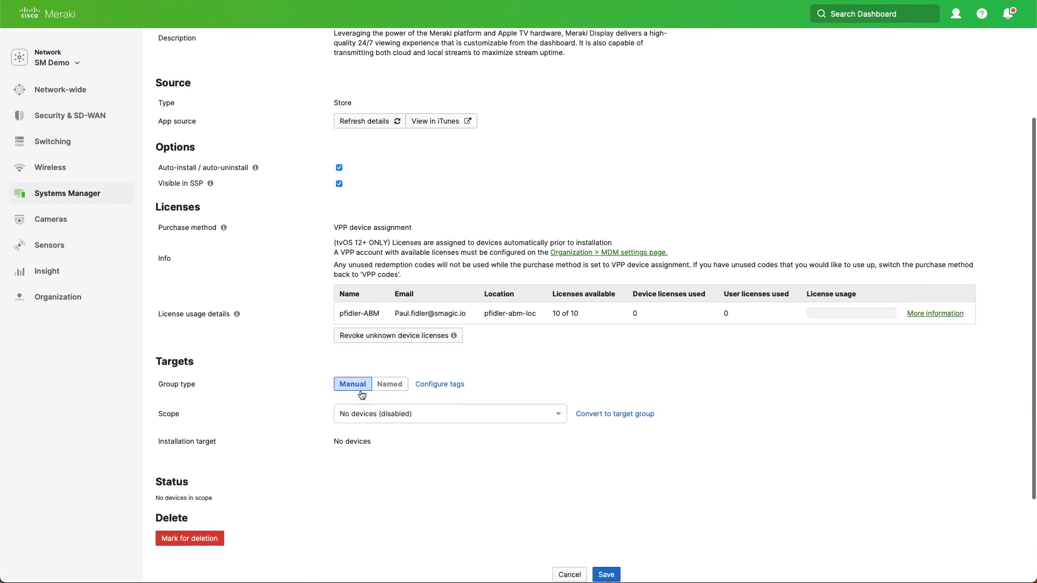
{"action": "left_click", "coordinate": [390, 413]}
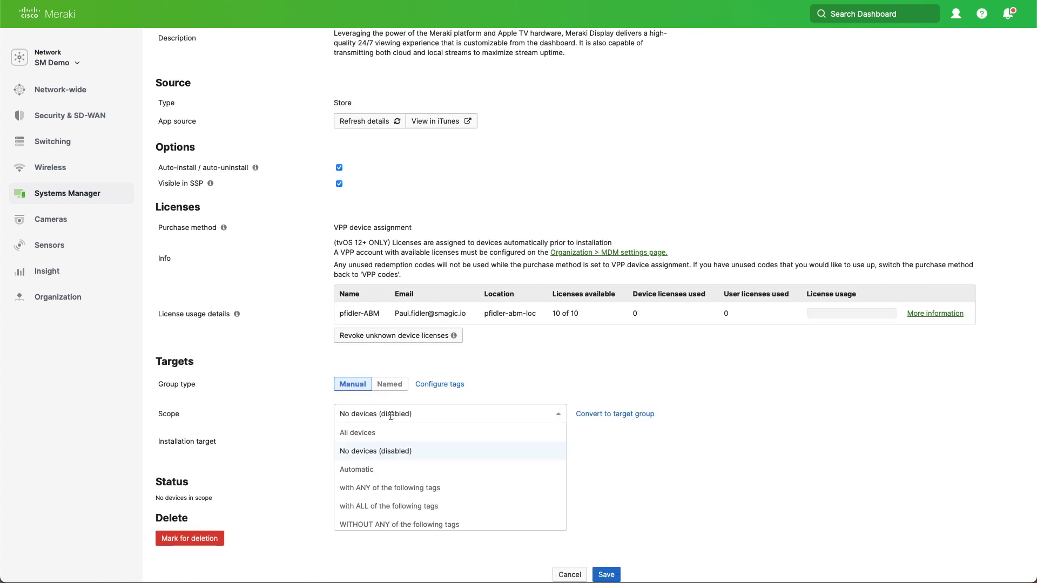
{"action": "left_click", "coordinate": [389, 487]}
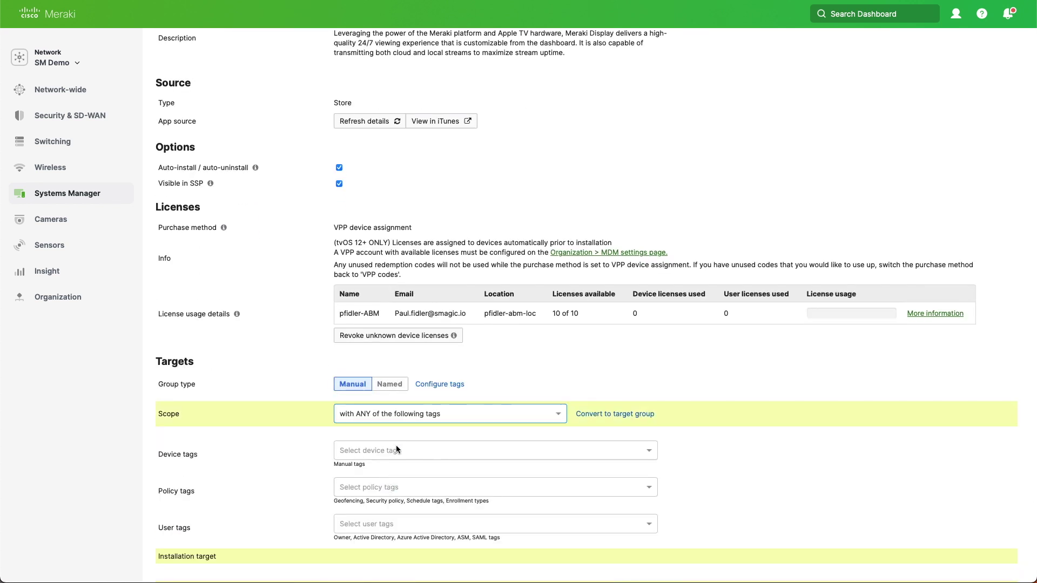
{"action": "left_click", "coordinate": [380, 450]}
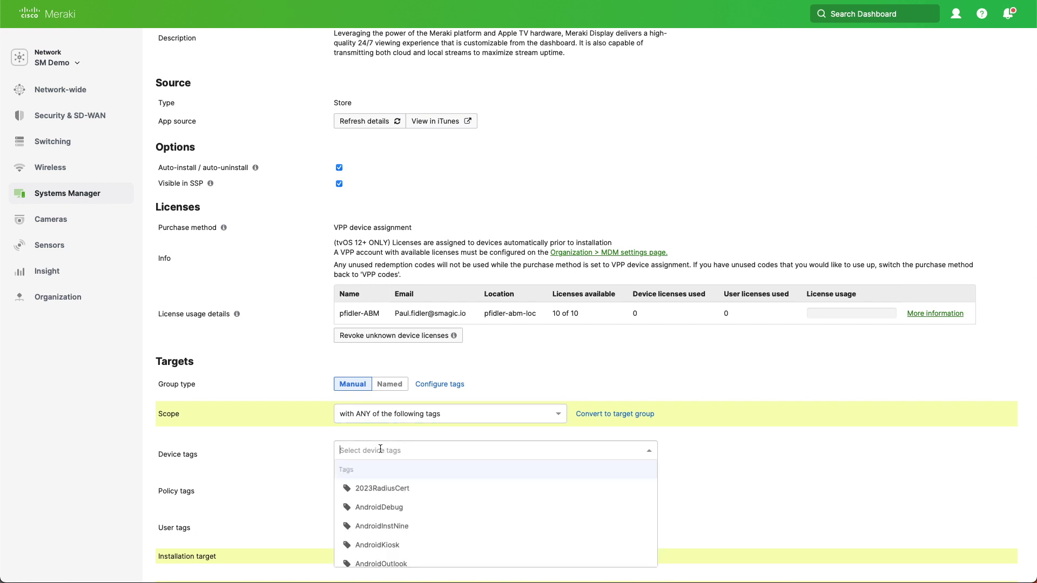
{"action": "type", "text": "Mera"}
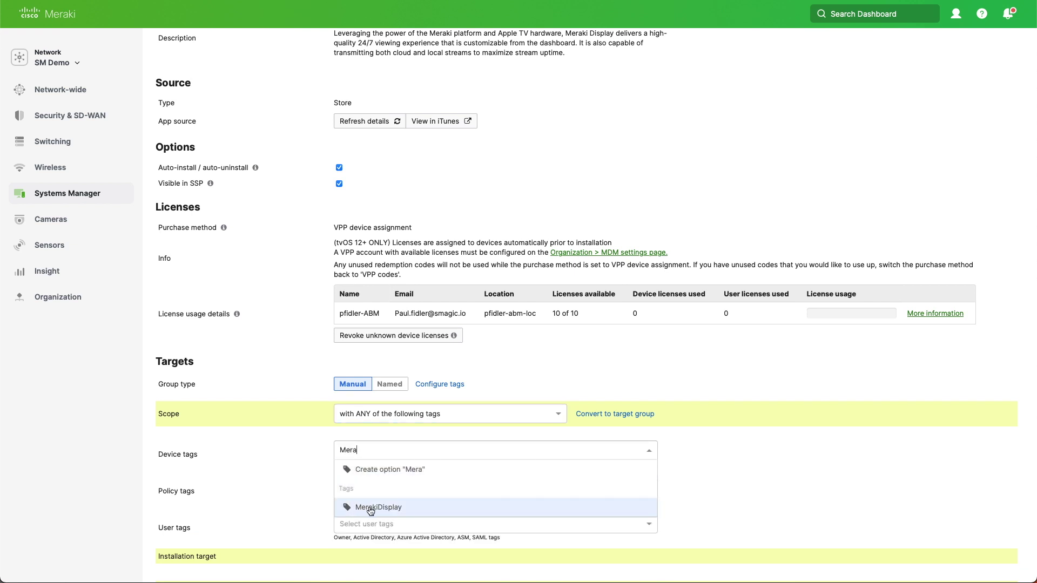
{"action": "left_click", "coordinate": [371, 508]}
{"action": "scroll", "coordinate": [270, 285], "scroll_direction": "up", "scroll_amount": 2}
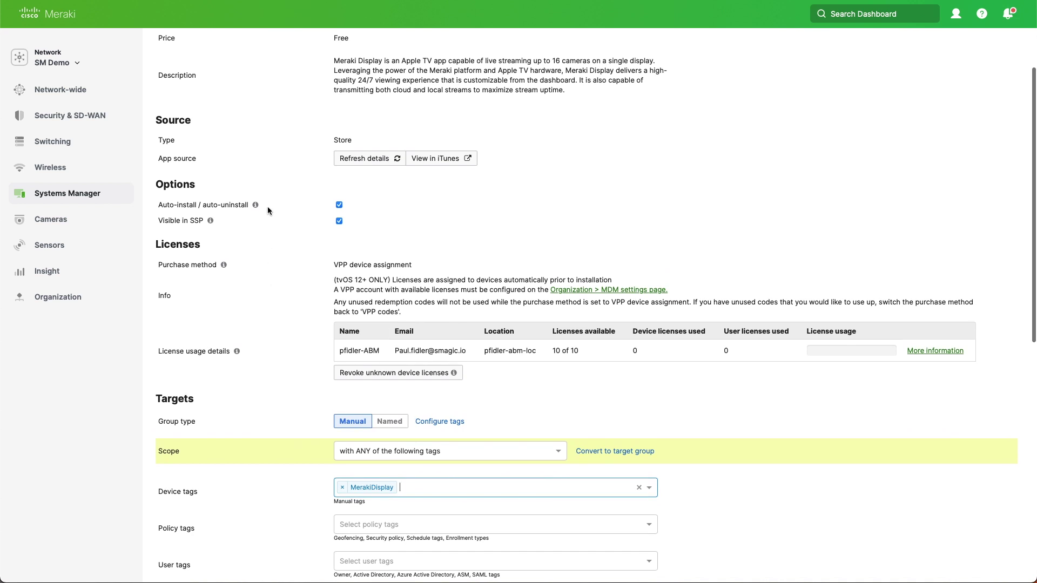
{"action": "mouse_move", "coordinate": [255, 205]}
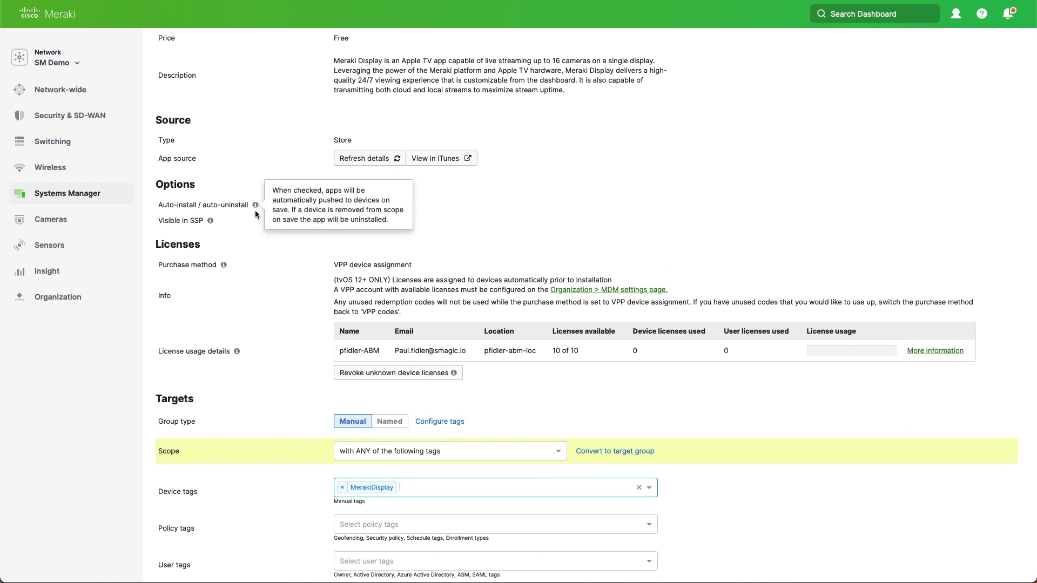
{"action": "left_click", "coordinate": [249, 290]}
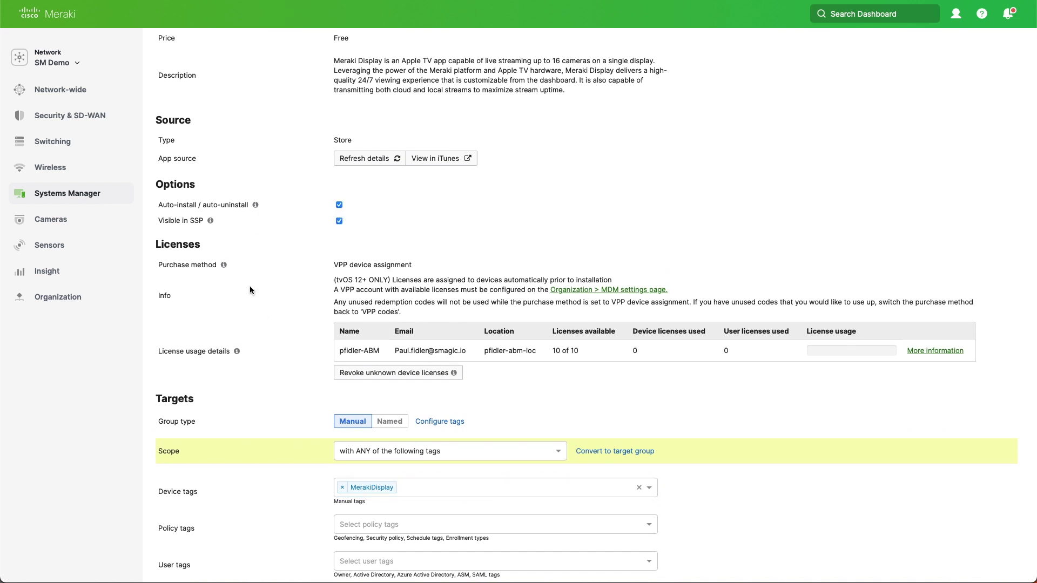
{"action": "scroll", "coordinate": [249, 286], "scroll_direction": "down", "scroll_amount": 9}
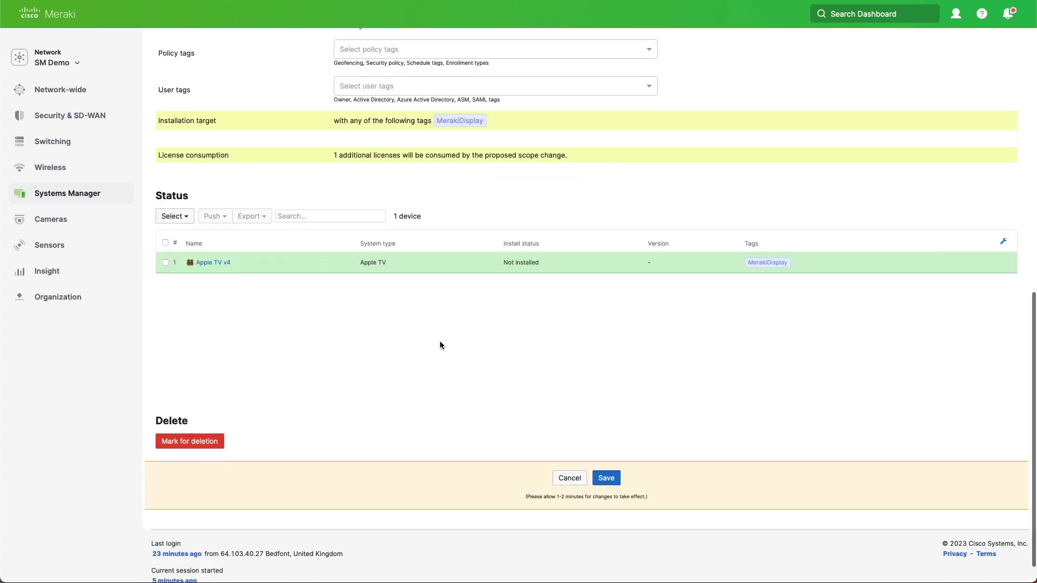
{"action": "left_click", "coordinate": [607, 478]}
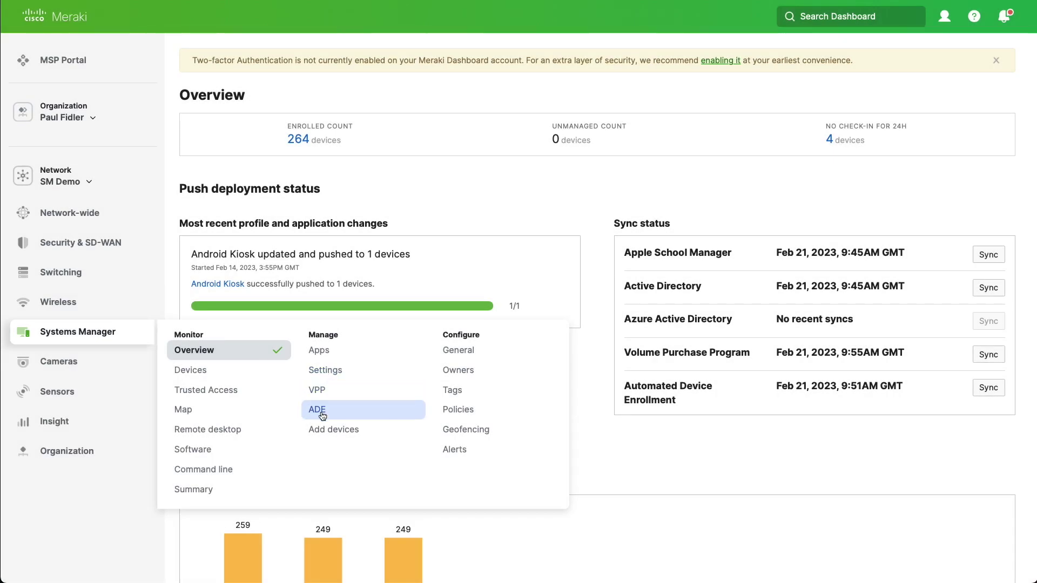
Step: Create a new ADE enrollment profile for the Apple TV v4 named 'Meraki Display Auto Advance'
{"action": "left_click", "coordinate": [320, 410]}
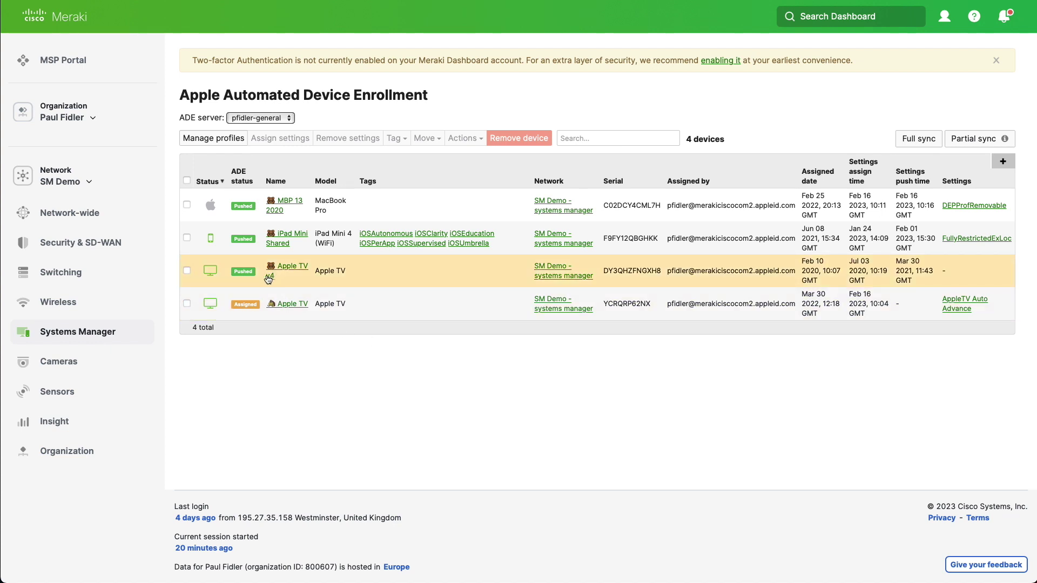
{"action": "left_click", "coordinate": [186, 271]}
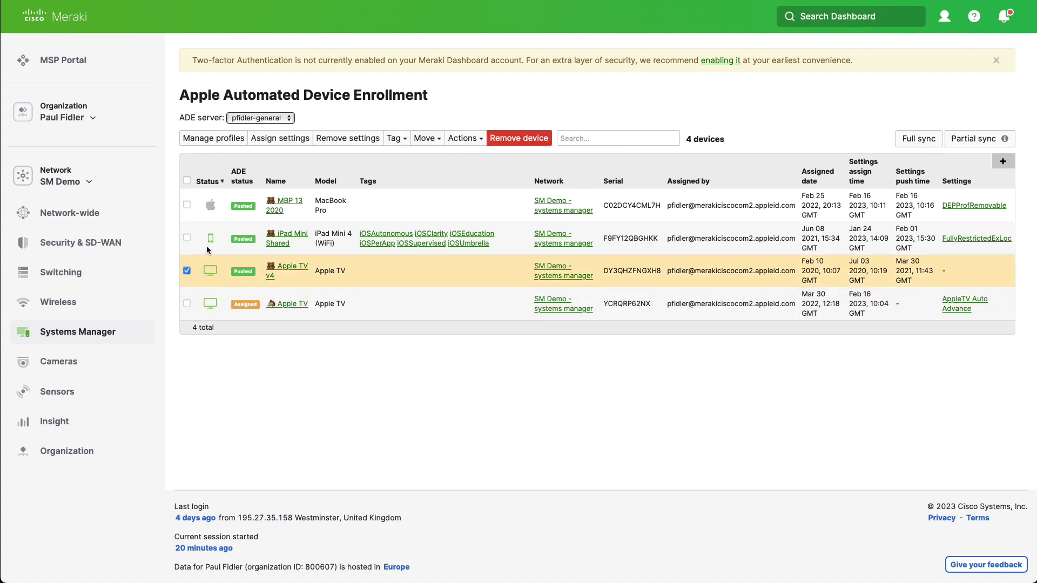
{"action": "left_click", "coordinate": [280, 138]}
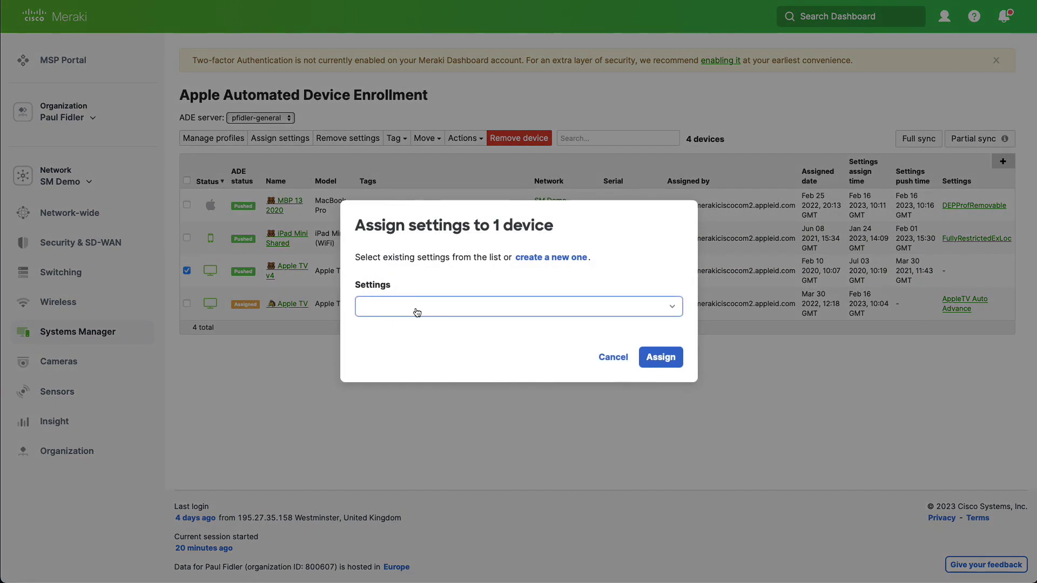
{"action": "left_click", "coordinate": [548, 257]}
{"action": "left_click", "coordinate": [368, 298]}
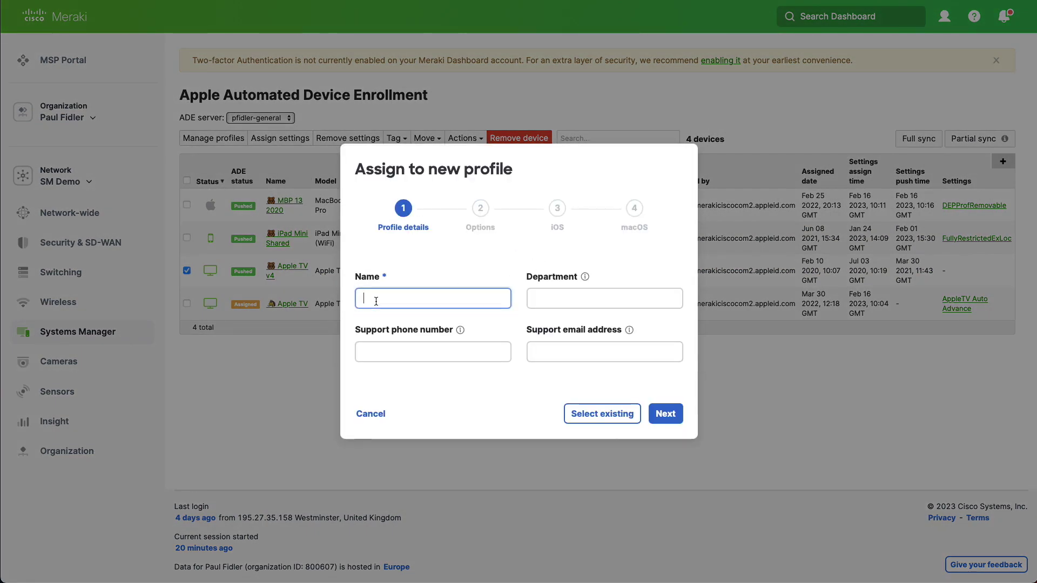
{"action": "type", "text": "Meraki Display"}
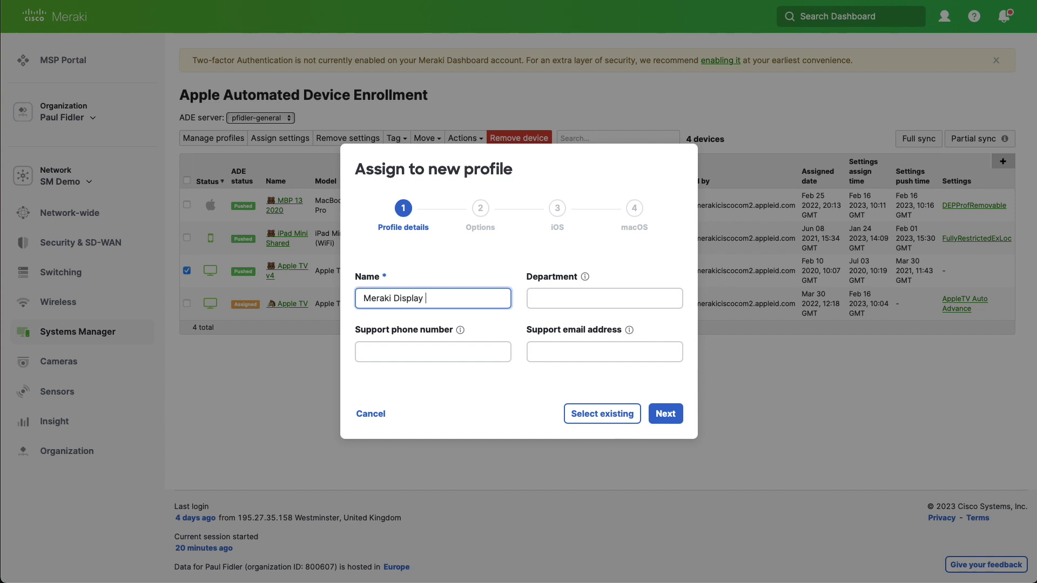
{"action": "type", "text": " Auto Advance"}
{"action": "key", "text": "Tab"}
{"action": "left_click", "coordinate": [666, 414]}
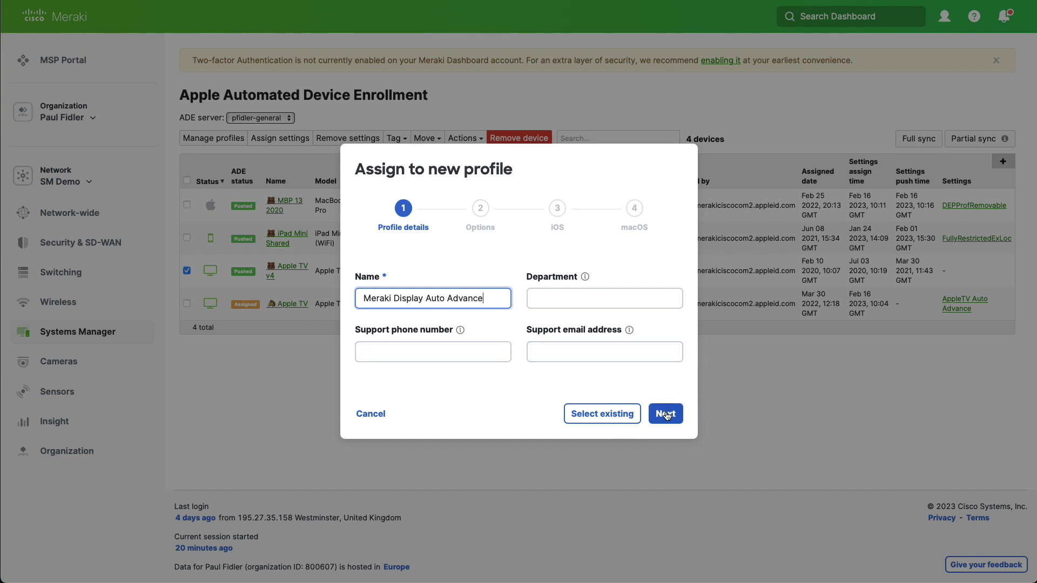
{"action": "left_click", "coordinate": [452, 248]}
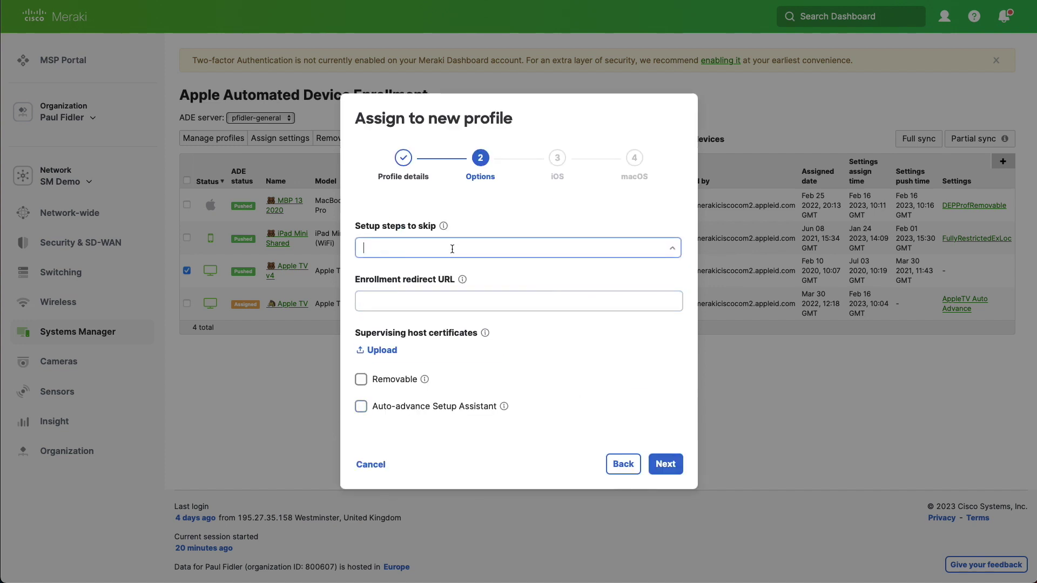
Step: Mark all 36 setup steps to be skipped in the enrollment profile
{"action": "left_click", "coordinate": [367, 274]}
{"action": "left_click", "coordinate": [367, 299]}
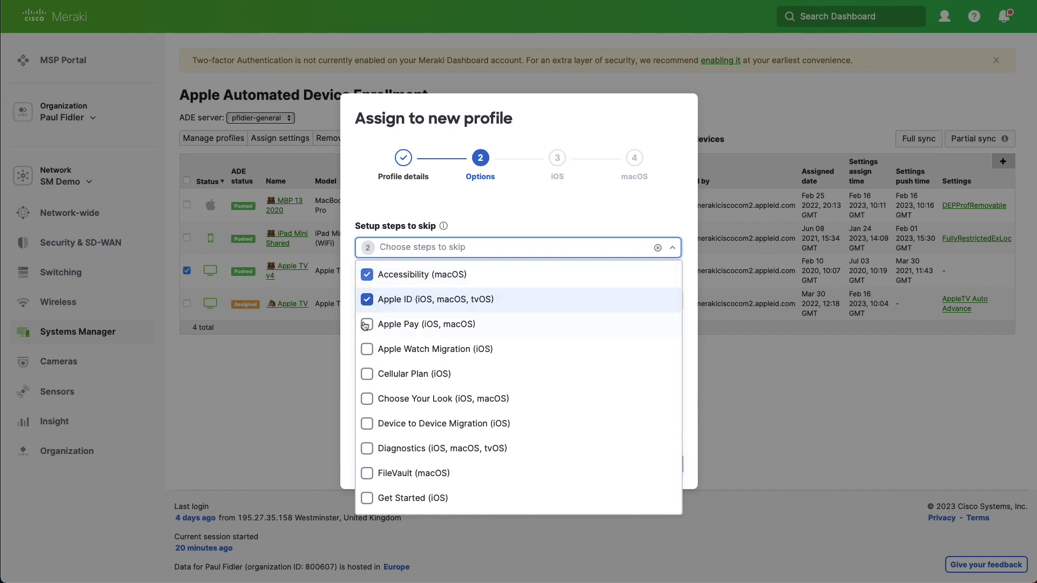
{"action": "left_click", "coordinate": [367, 324]}
{"action": "left_click", "coordinate": [367, 349]}
{"action": "left_click", "coordinate": [367, 374]}
{"action": "left_click", "coordinate": [366, 399]}
{"action": "scroll", "coordinate": [519, 405], "scroll_direction": "down", "scroll_amount": 5}
{"action": "left_click", "coordinate": [367, 304]}
{"action": "left_click", "coordinate": [367, 452]}
{"action": "left_click", "coordinate": [493, 477]}
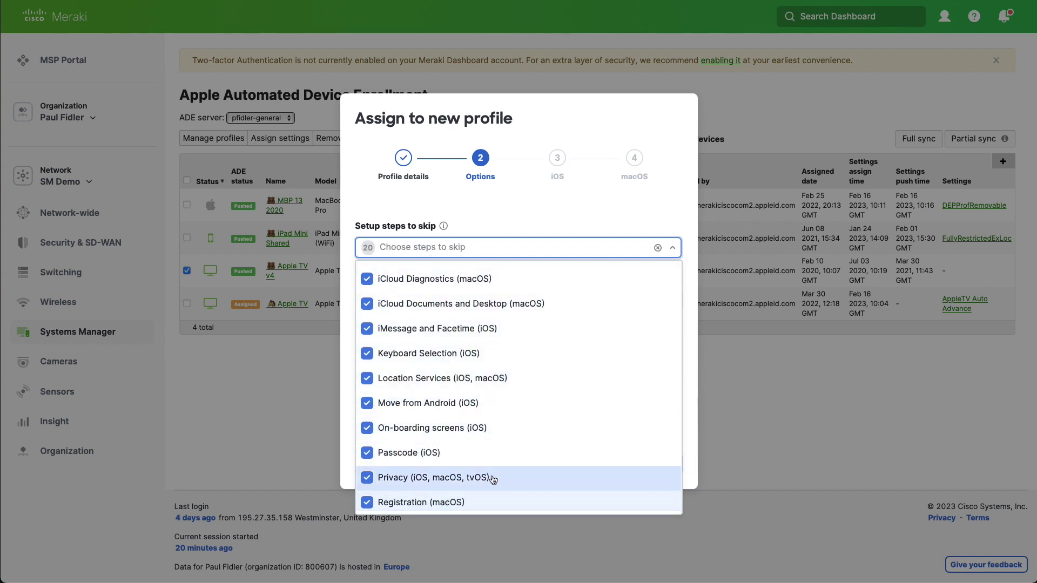
{"action": "scroll", "coordinate": [493, 477], "scroll_direction": "down", "scroll_amount": 5}
{"action": "left_click", "coordinate": [493, 477]}
{"action": "scroll", "coordinate": [493, 477], "scroll_direction": "down", "scroll_amount": 5}
{"action": "left_click", "coordinate": [493, 477]}
{"action": "scroll", "coordinate": [588, 400], "scroll_direction": "up", "scroll_amount": 15}
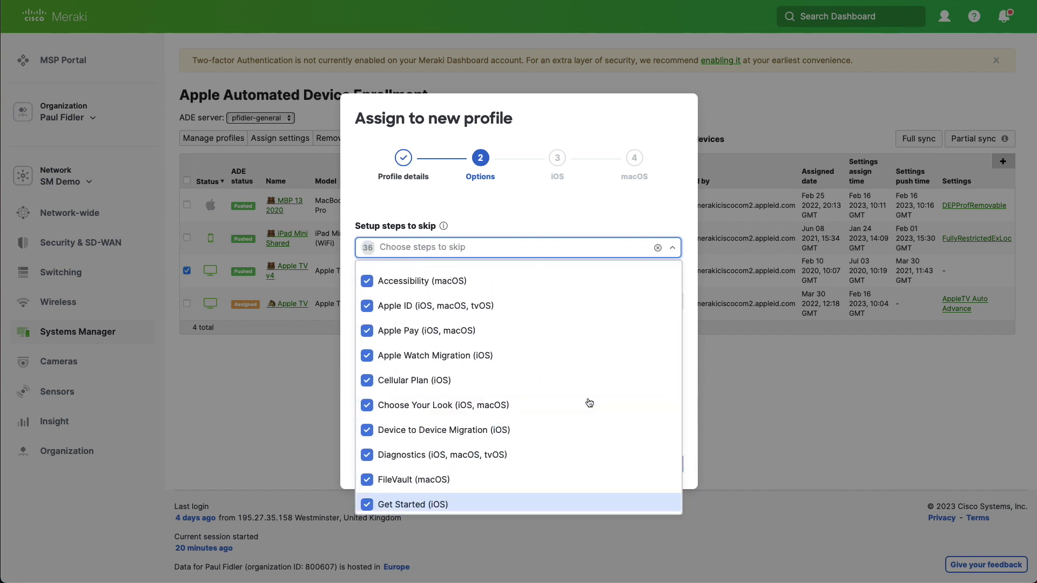
{"action": "left_click", "coordinate": [574, 214]}
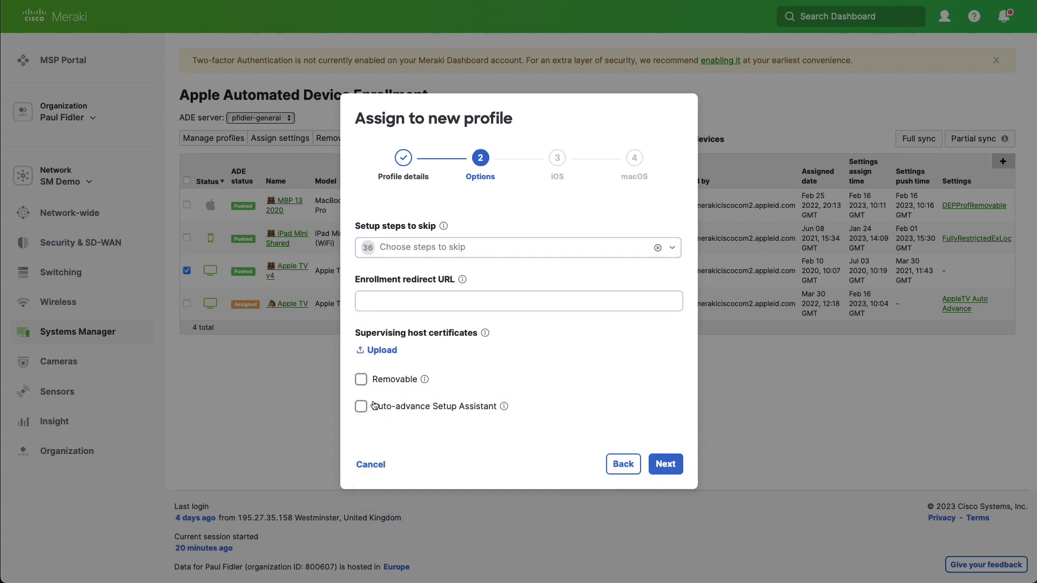
Step: Enable Auto-advance Setup Assistant, then save the profile and assign it to the Apple TV
{"action": "mouse_move", "coordinate": [503, 408]}
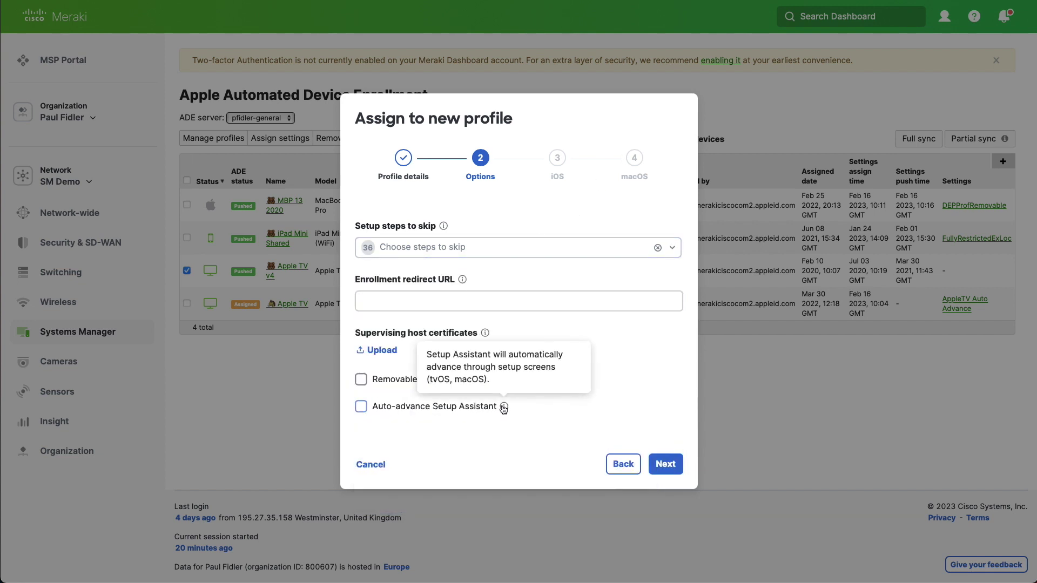
{"action": "left_click", "coordinate": [361, 408]}
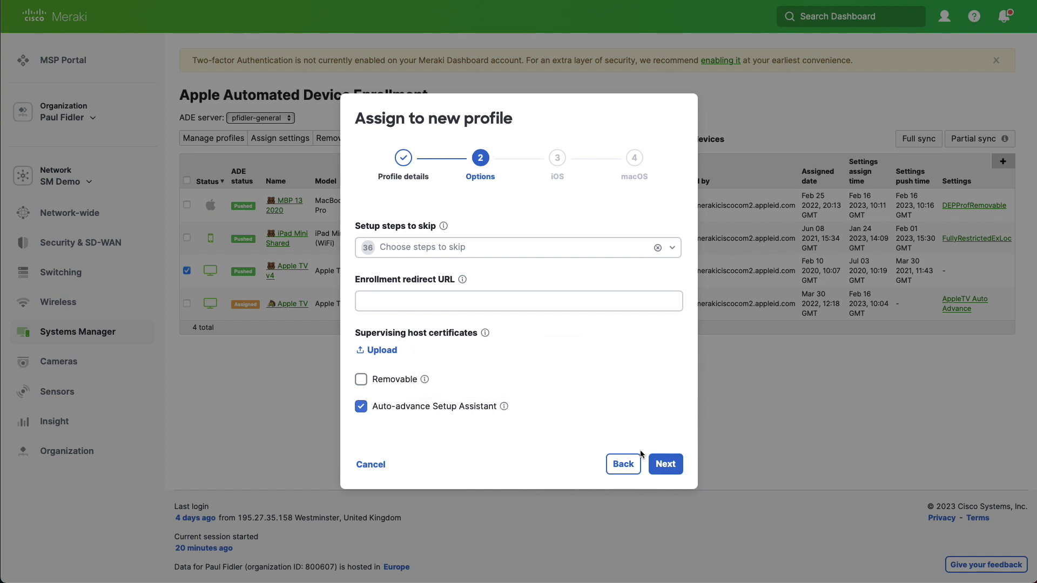
{"action": "left_click", "coordinate": [670, 465]}
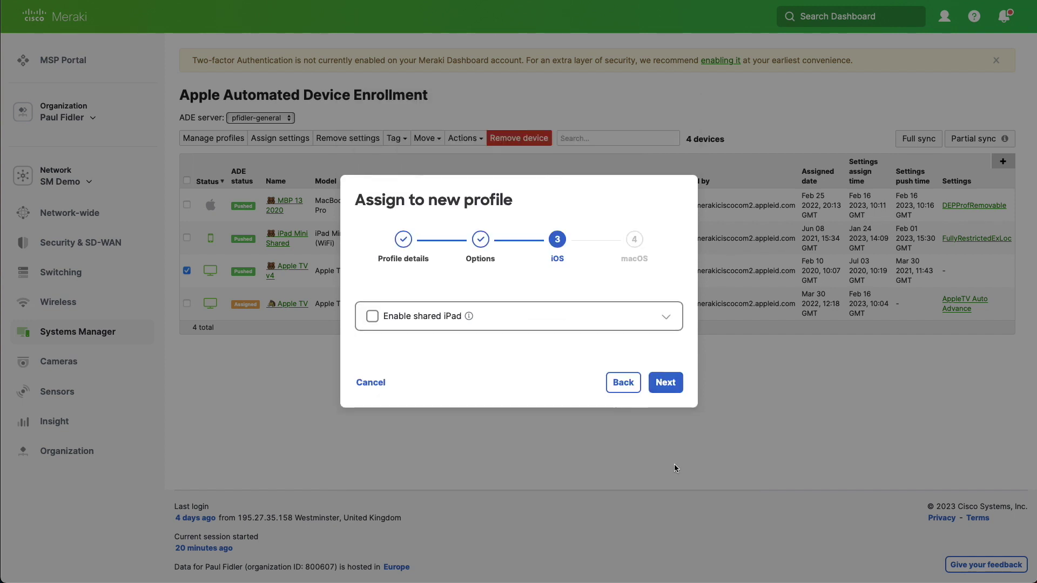
{"action": "left_click", "coordinate": [669, 386]}
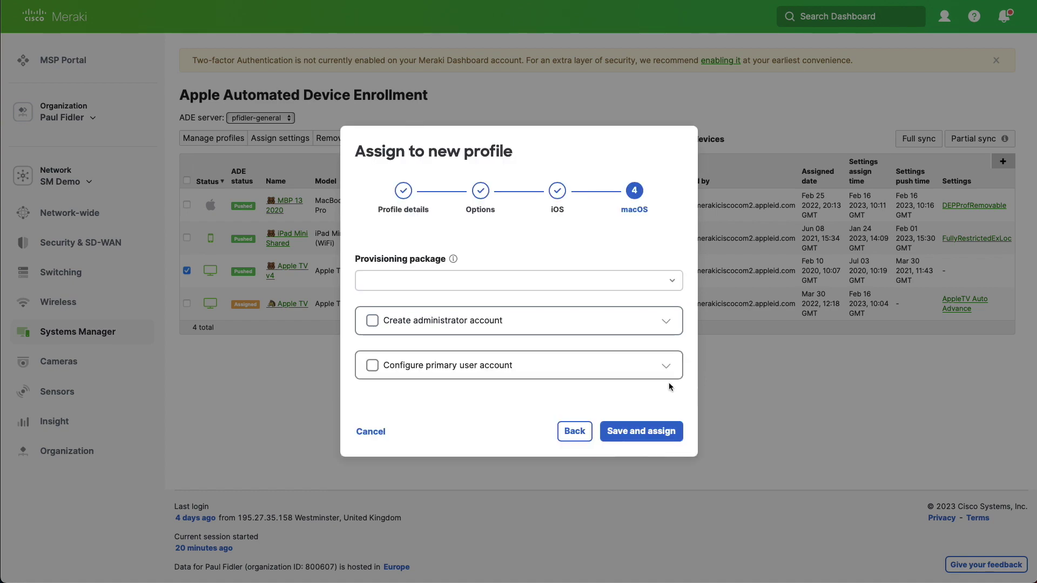
{"action": "left_click", "coordinate": [641, 430]}
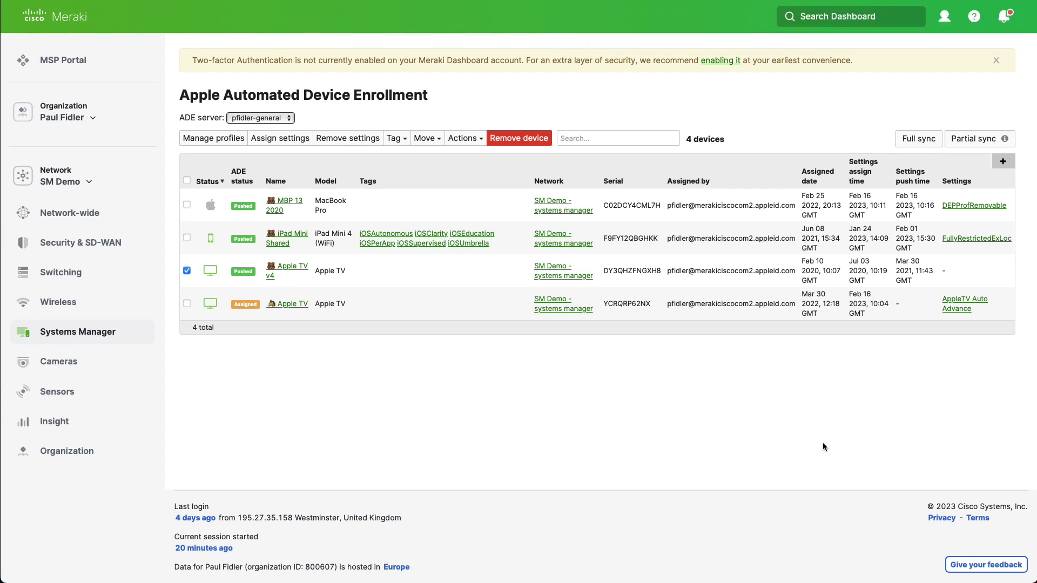
Step: Tag the Apple TV v4 with a newly created MerakiDisplay tag
{"action": "left_click", "coordinate": [403, 139]}
{"action": "left_click", "coordinate": [403, 139]}
{"action": "left_click", "coordinate": [413, 182]}
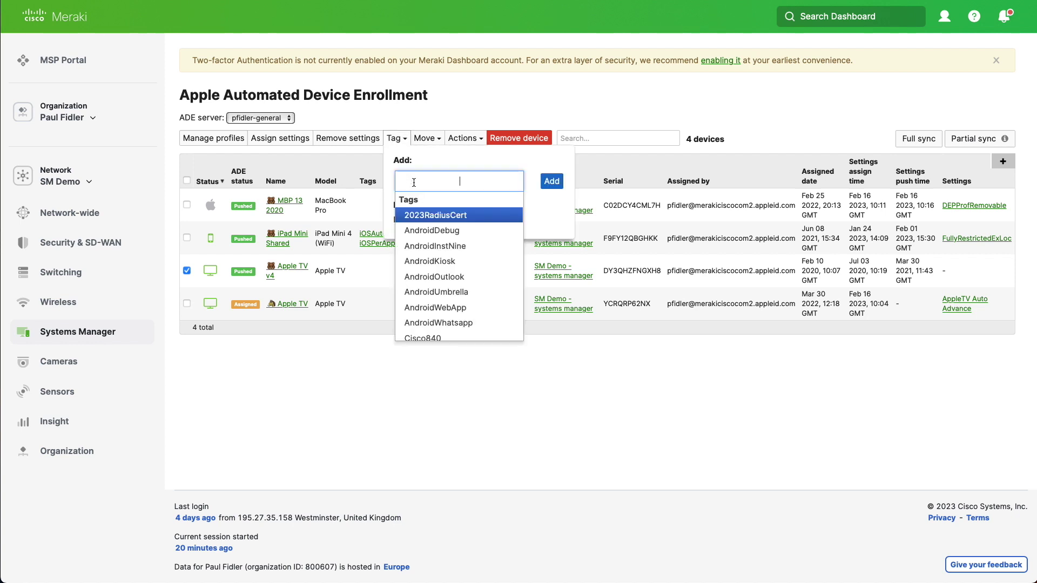
{"action": "type", "text": "Meraki"}
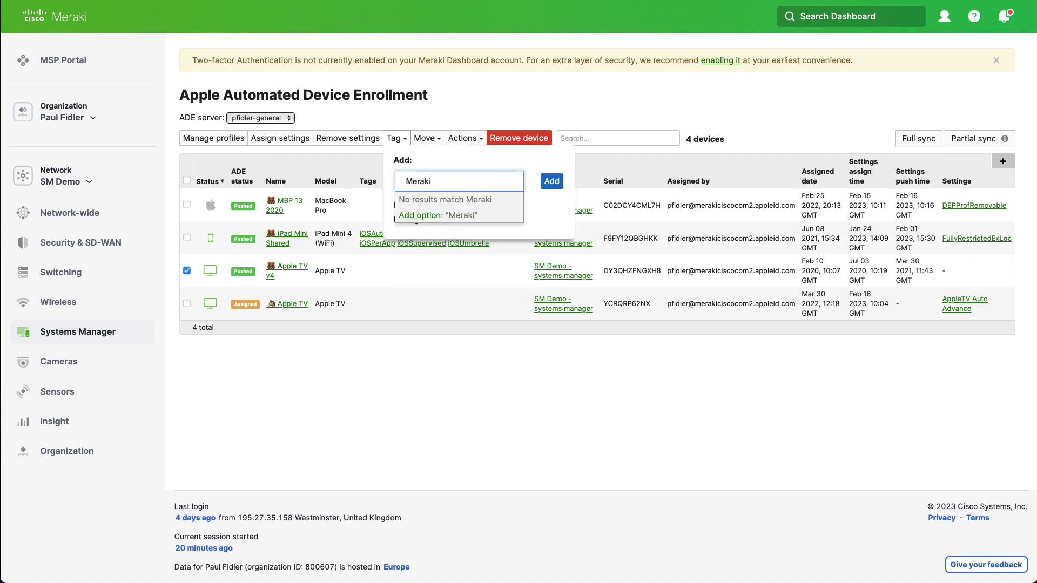
{"action": "type", "text": "Display"}
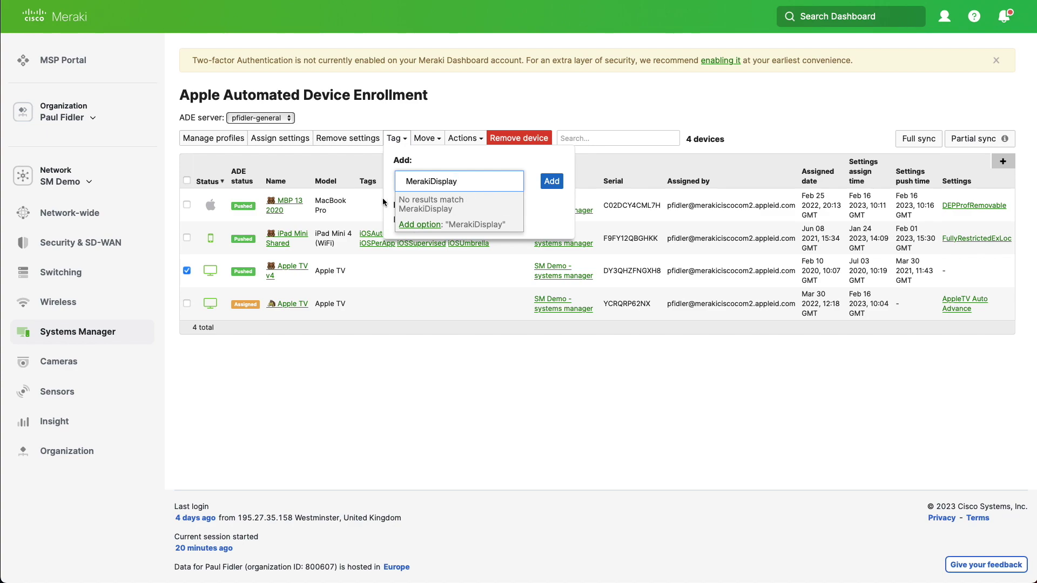
{"action": "left_click", "coordinate": [422, 226]}
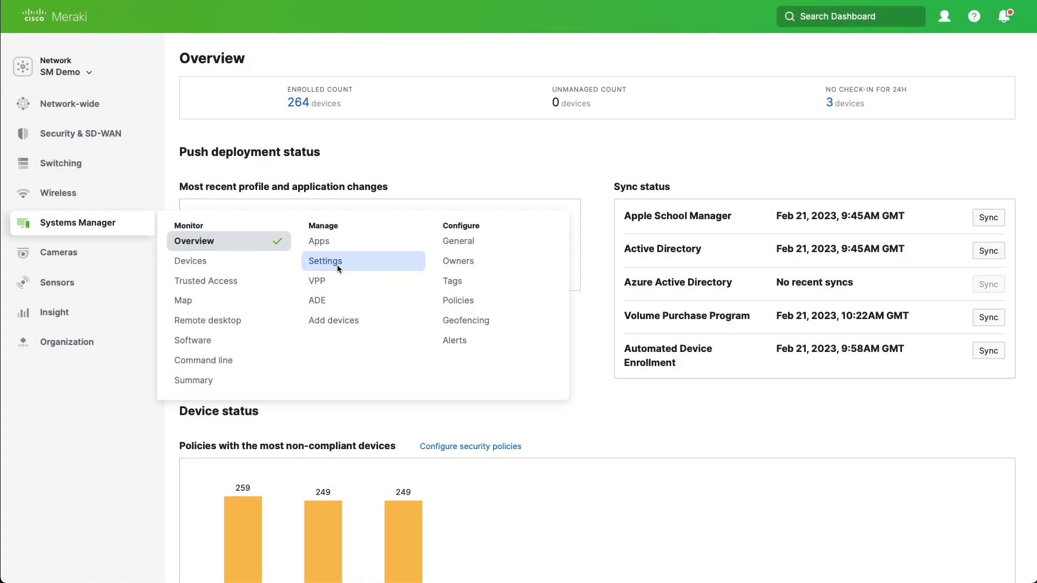
Step: Add a new device profile named 'Meraki Display for AppleTV'
{"action": "left_click", "coordinate": [337, 265]}
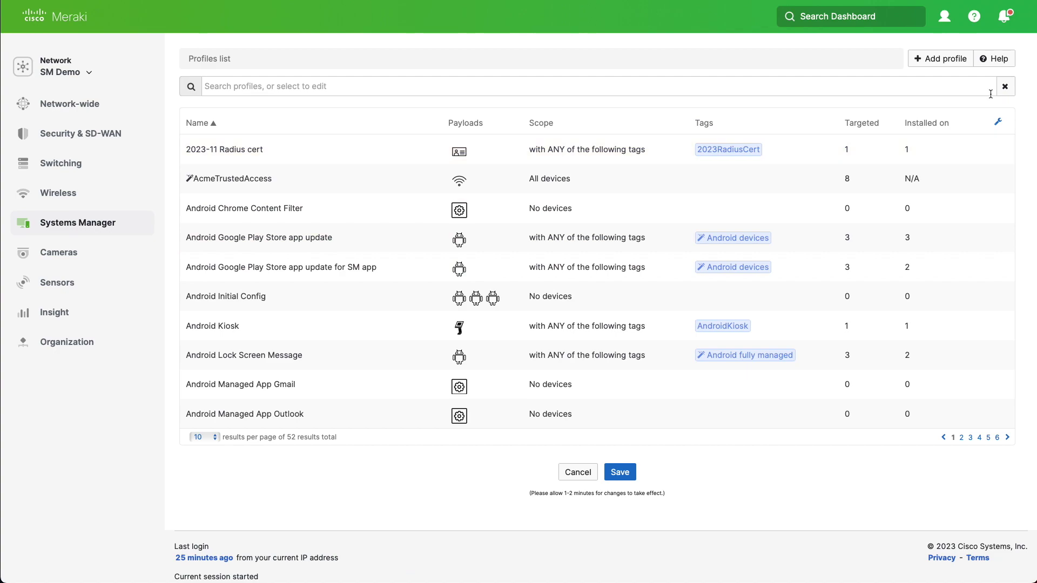
{"action": "left_click", "coordinate": [940, 58]}
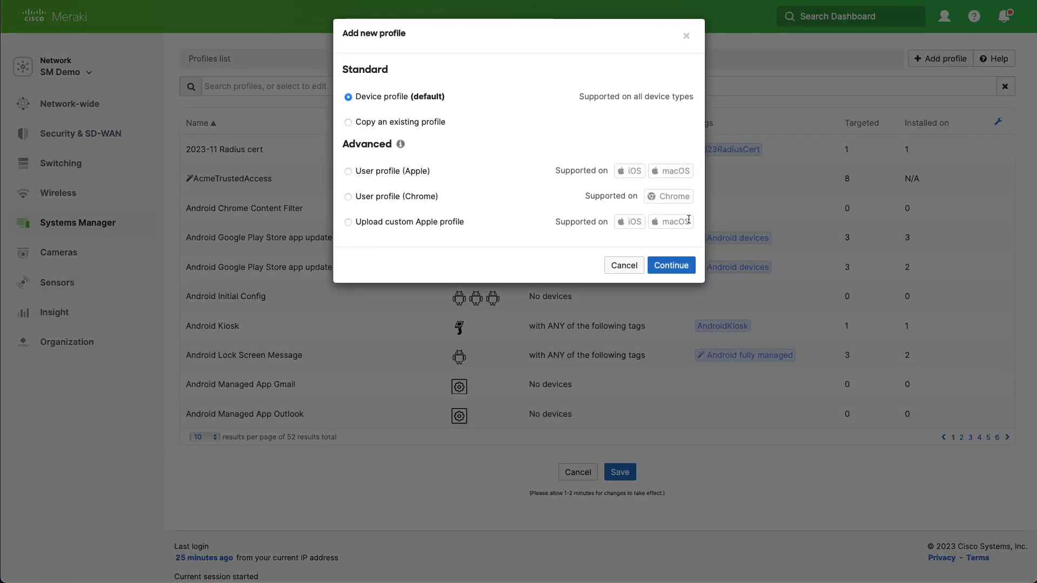
{"action": "left_click", "coordinate": [676, 266]}
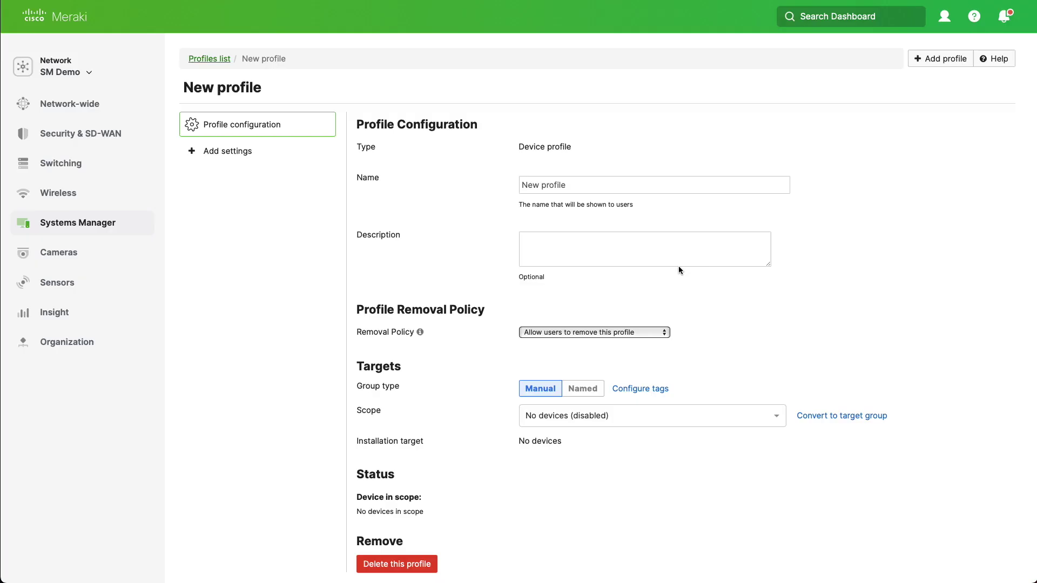
{"action": "triple_click", "coordinate": [539, 185]}
{"action": "type", "text": "Merak"}
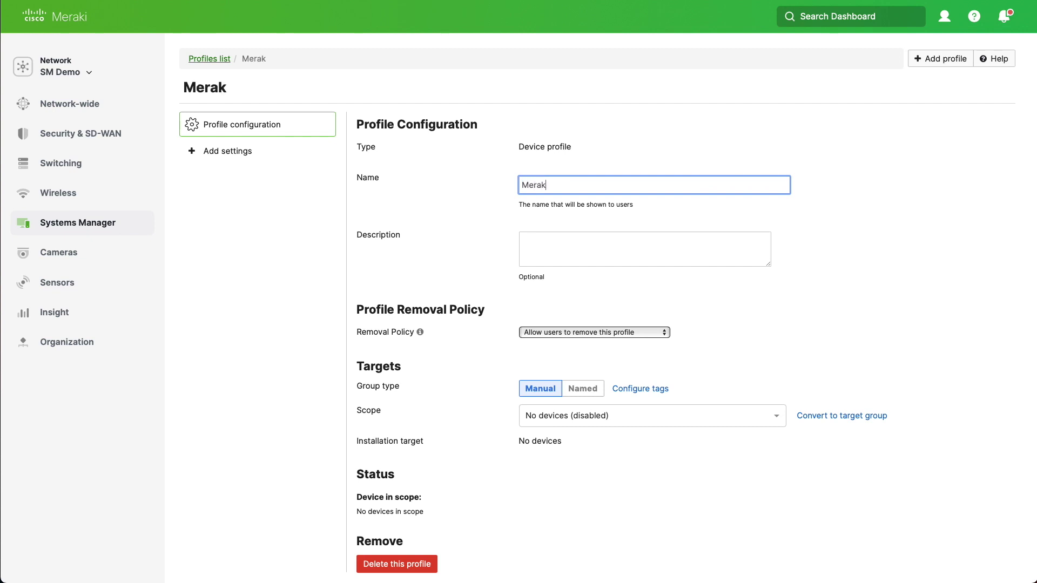
{"action": "type", "text": "i Display f"}
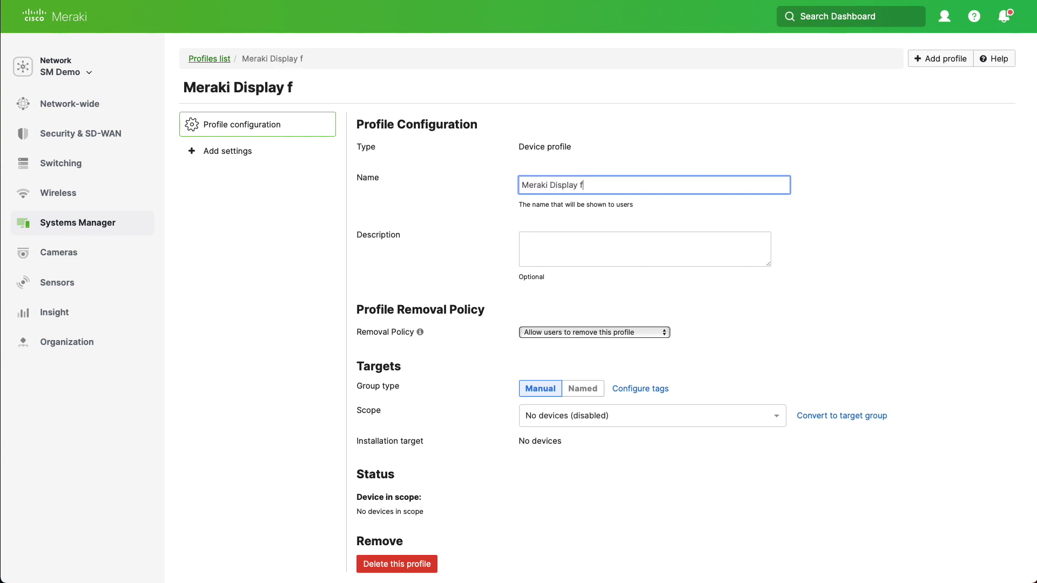
{"action": "type", "text": "or AppleTV"}
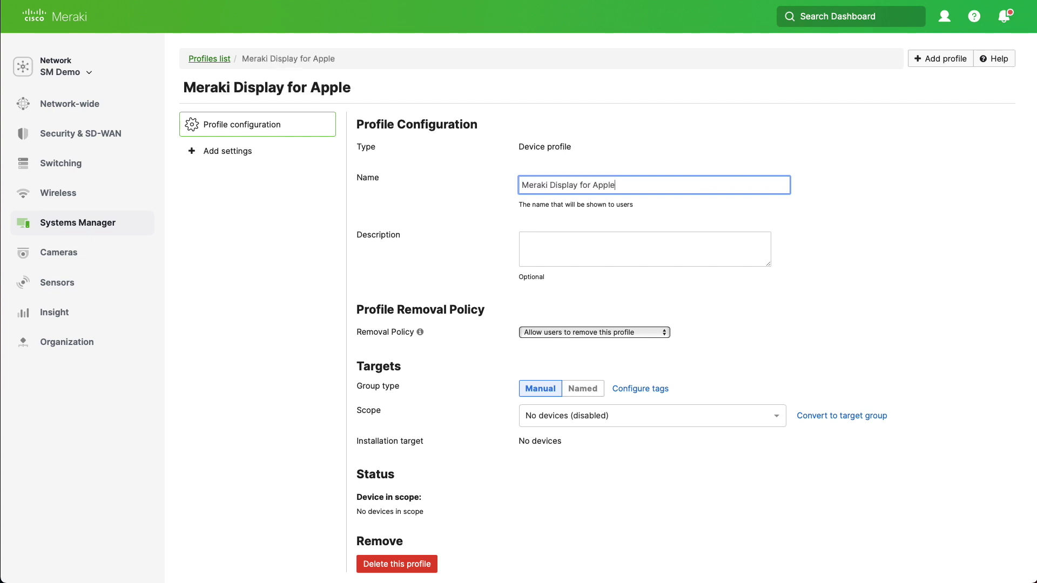
Step: Scope the profile to devices with any of the tags MerakiDisplay
{"action": "left_click", "coordinate": [570, 420]}
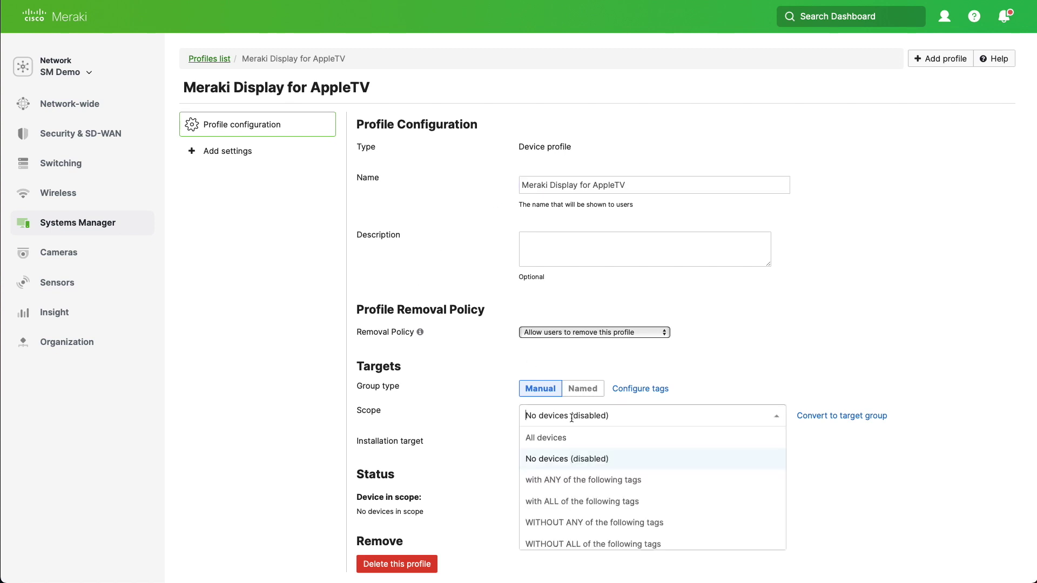
{"action": "left_click", "coordinate": [573, 485]}
{"action": "left_click", "coordinate": [544, 455]}
{"action": "type", "text": "Meraki"}
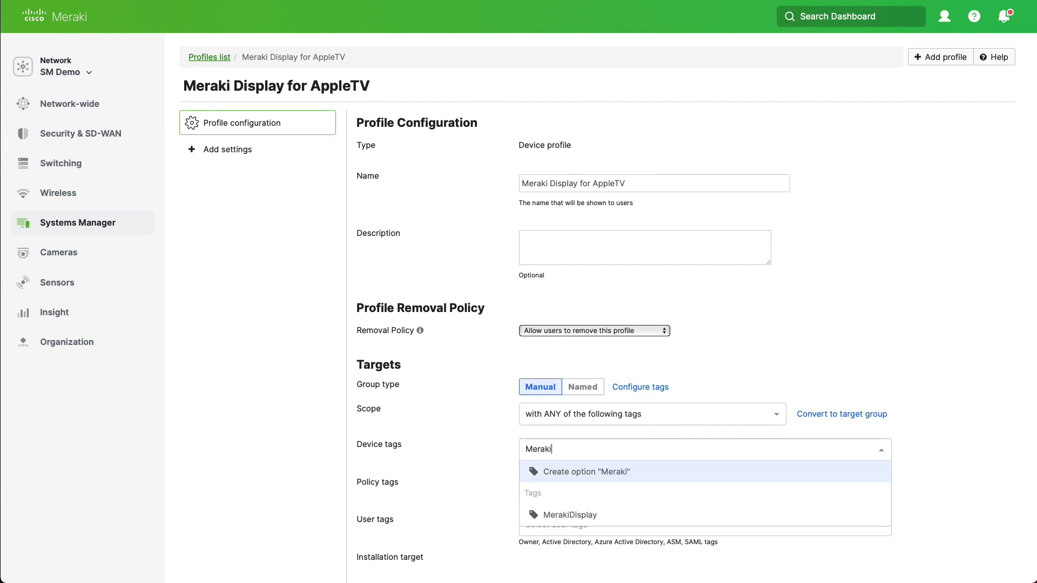
{"action": "left_click", "coordinate": [565, 514]}
{"action": "scroll", "coordinate": [802, 342], "scroll_direction": "down", "scroll_amount": 5}
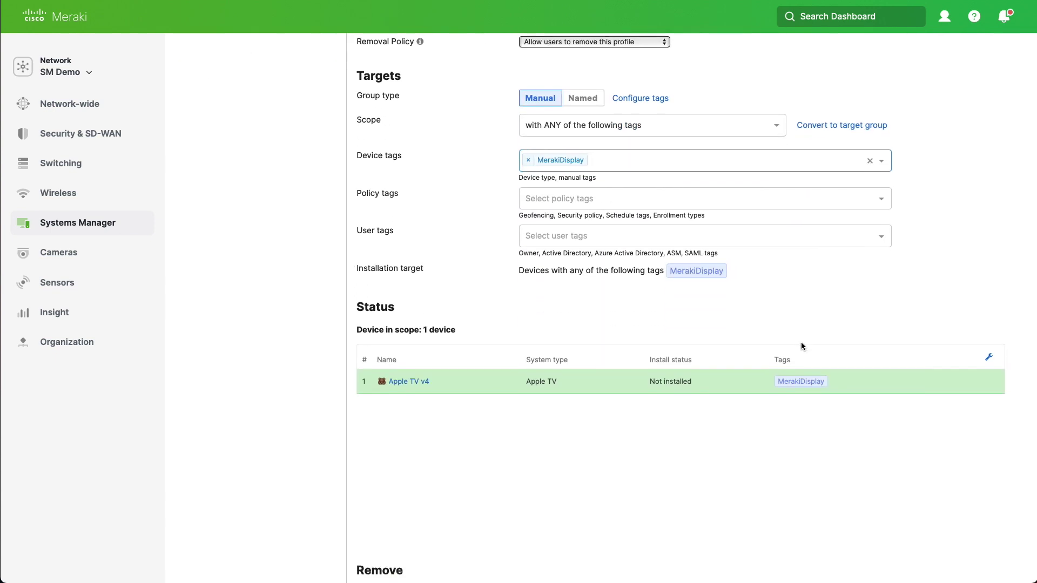
{"action": "scroll", "coordinate": [802, 343], "scroll_direction": "up", "scroll_amount": 5}
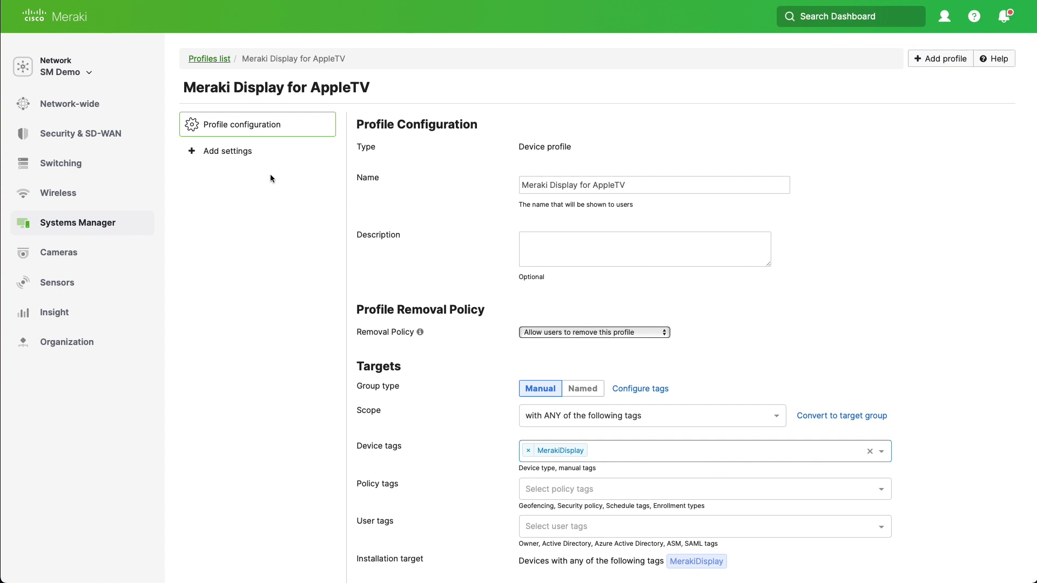
{"action": "left_click", "coordinate": [241, 152]}
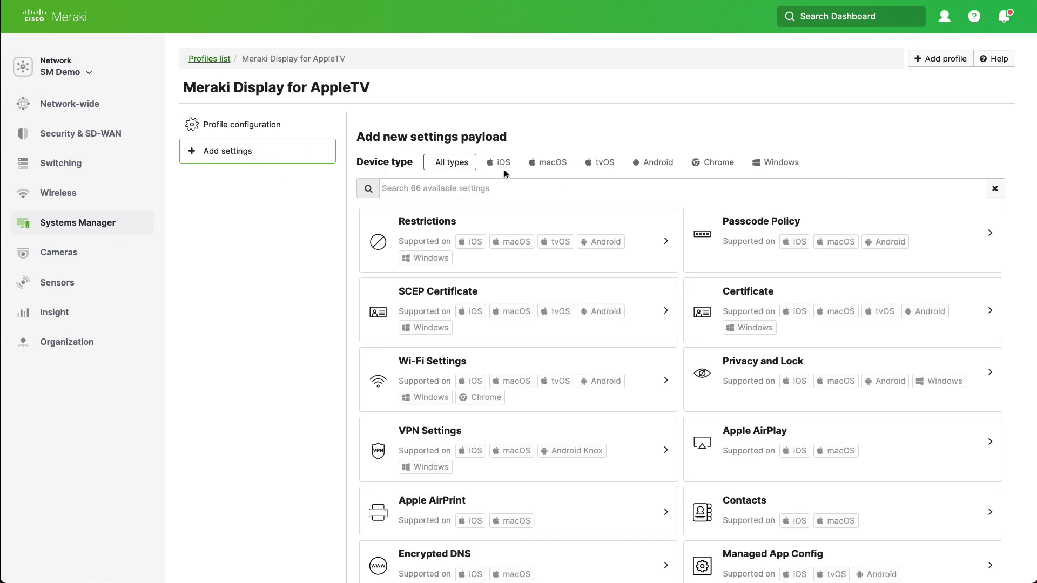
Step: Add tvOS Single App Mode locked to Meraki Display with Prevent sleep, and save the profile
{"action": "left_click", "coordinate": [606, 162]}
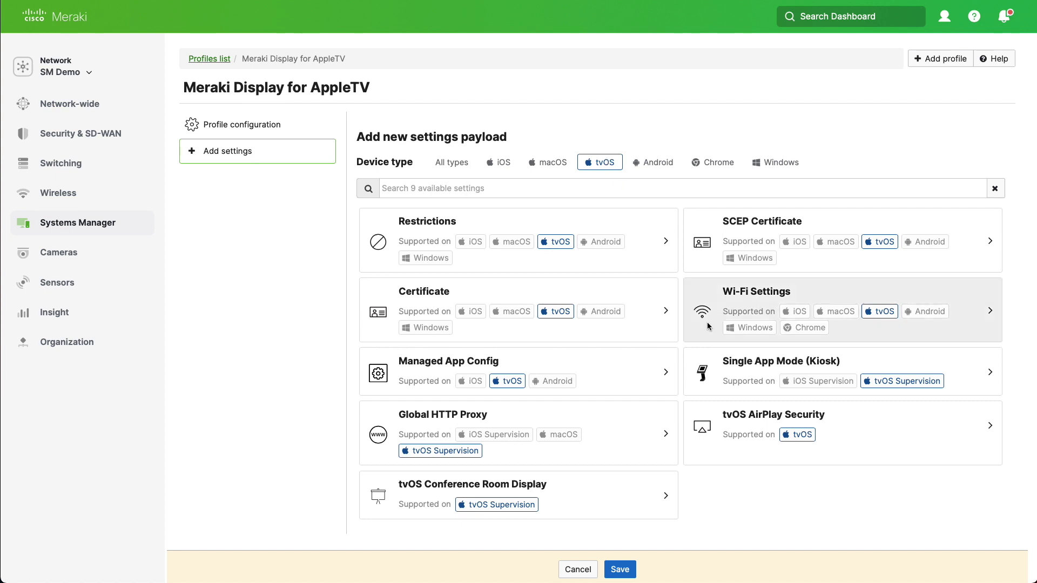
{"action": "left_click", "coordinate": [726, 376]}
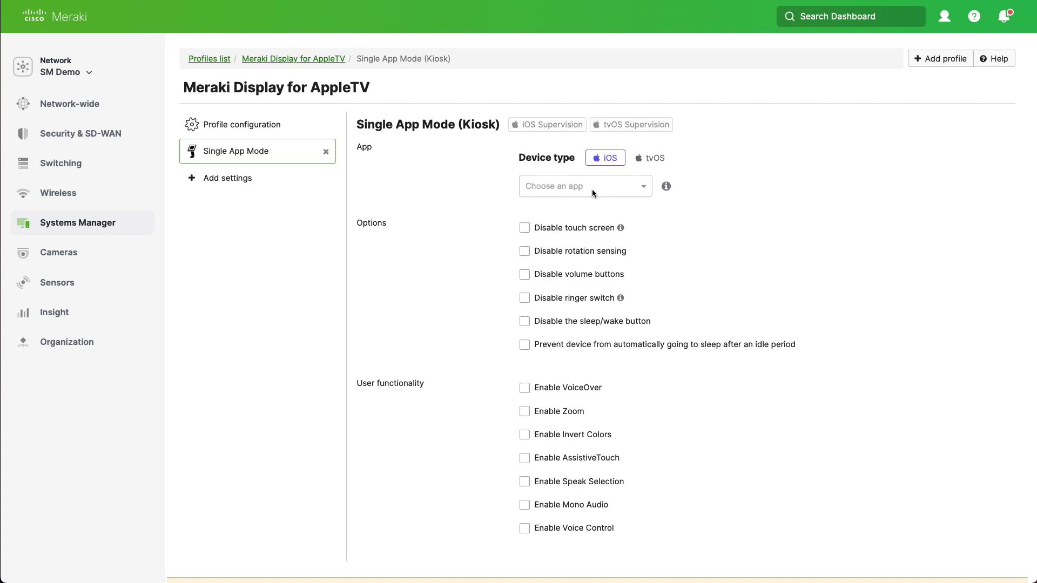
{"action": "left_click", "coordinate": [654, 159]}
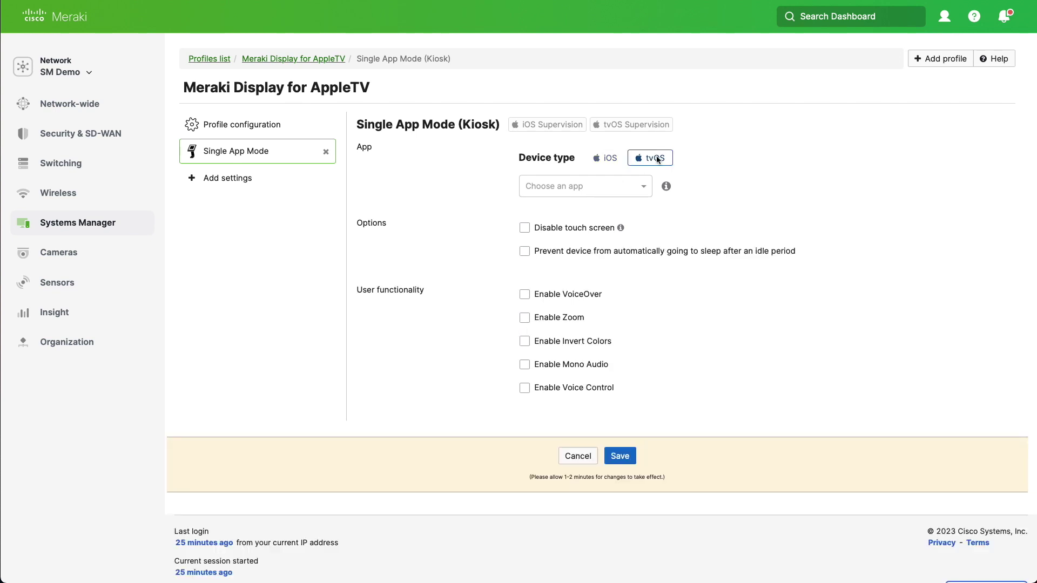
{"action": "left_click", "coordinate": [575, 188]}
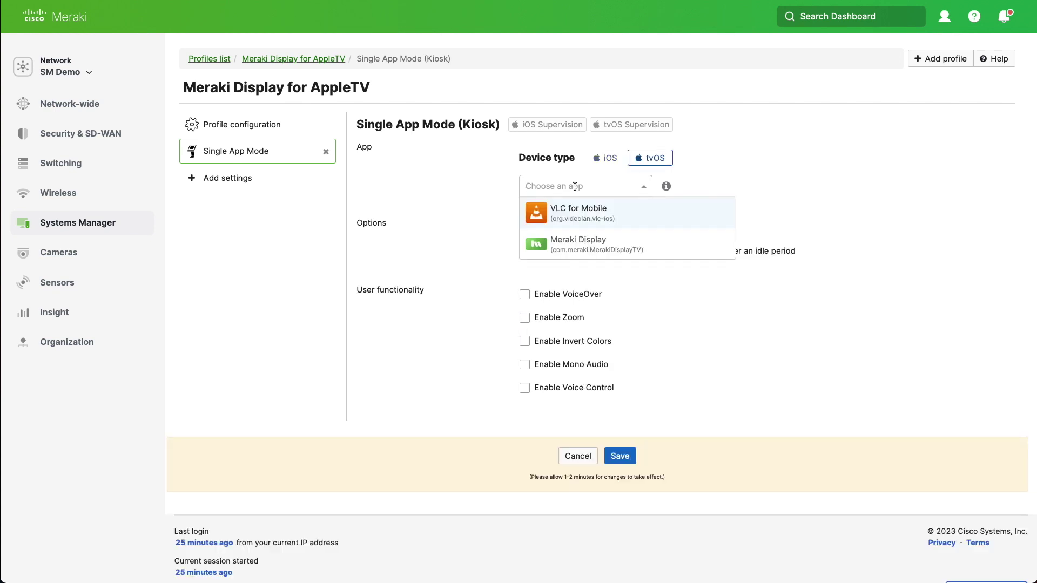
{"action": "left_click", "coordinate": [567, 249]}
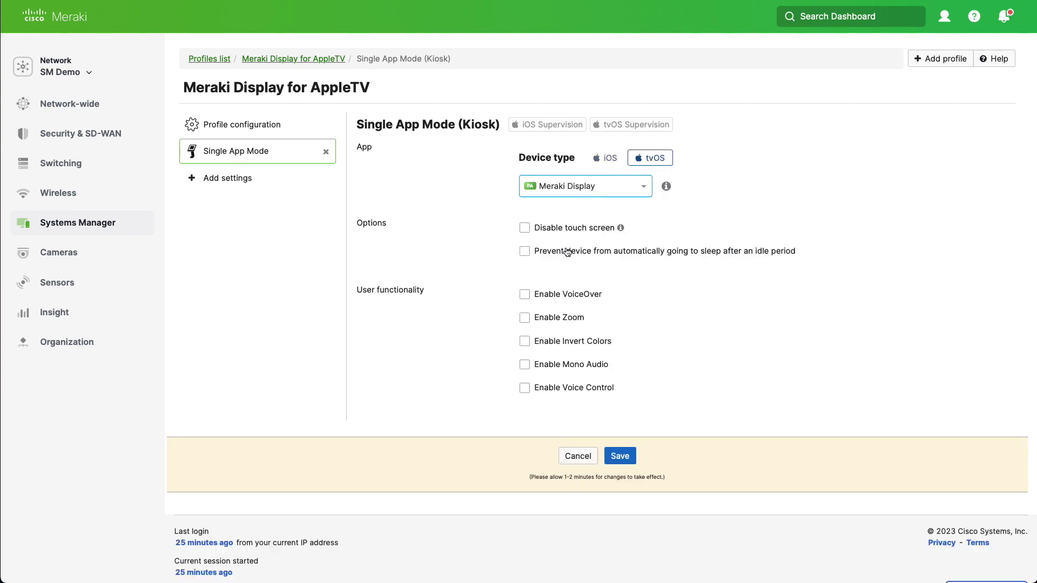
{"action": "left_click", "coordinate": [525, 252]}
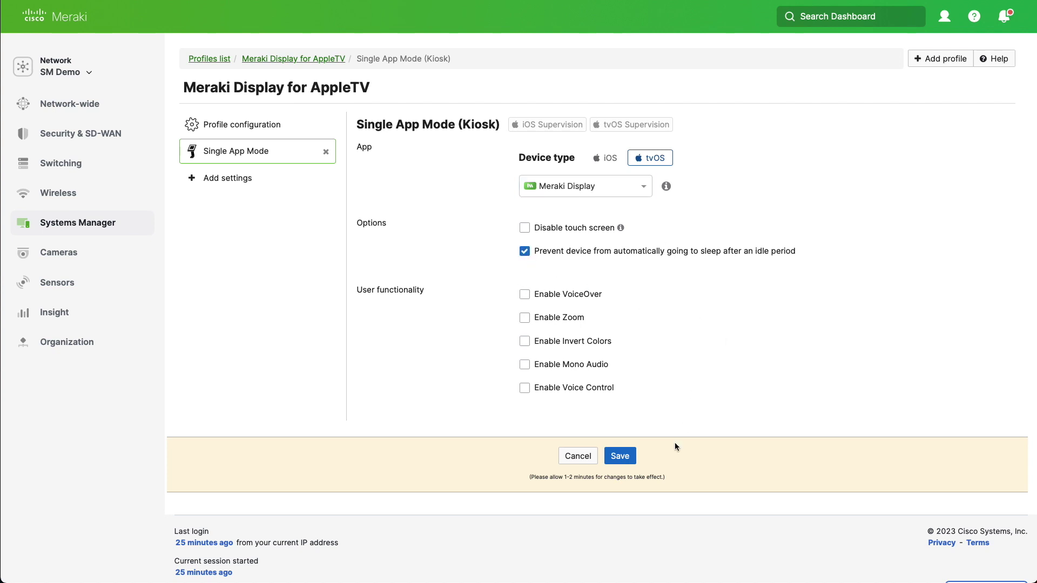
{"action": "left_click", "coordinate": [621, 456]}
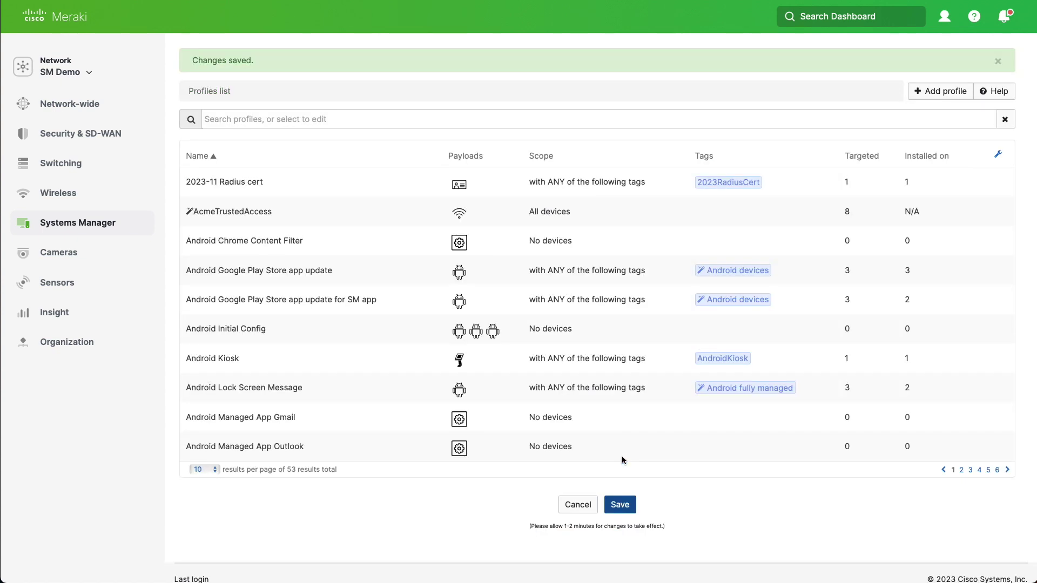